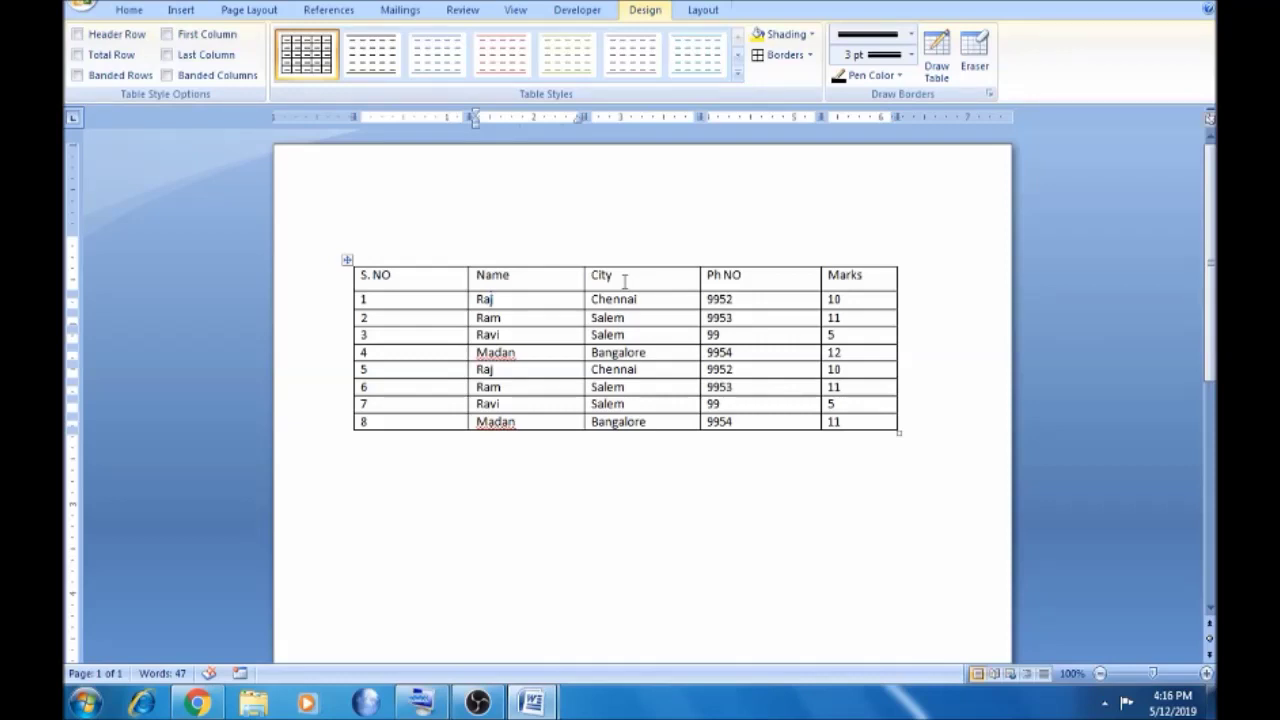
Select the header row and toggle Header Row formatting on and off.
{"action": "left_click", "coordinate": [77, 35]}
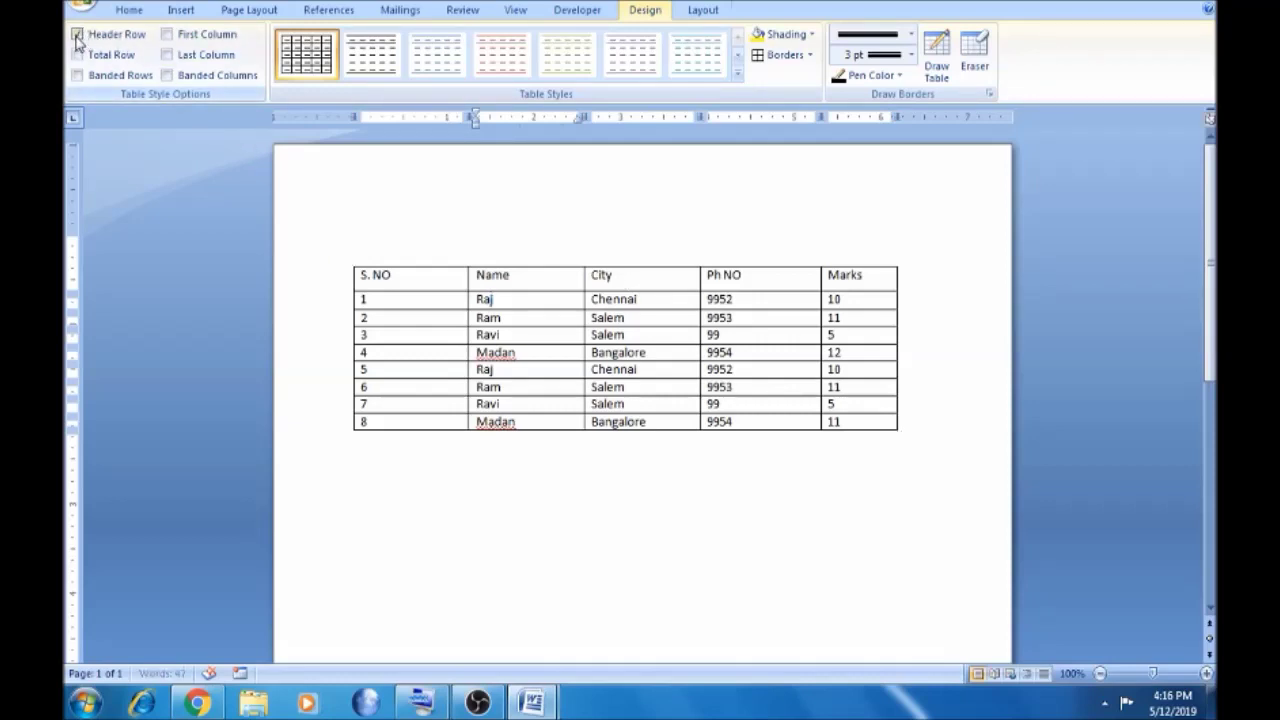
{"action": "left_click", "coordinate": [406, 280]}
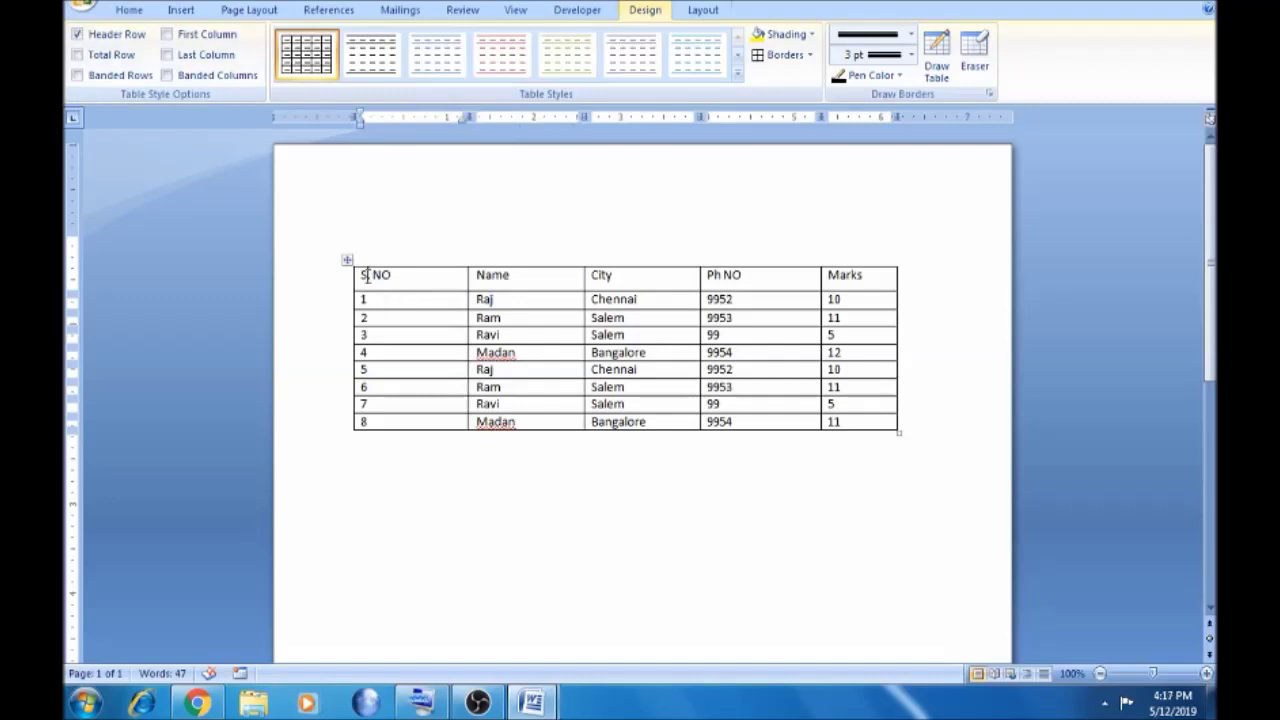
{"action": "left_click_drag", "start_coordinate": [364, 275], "coordinate": [860, 278]}
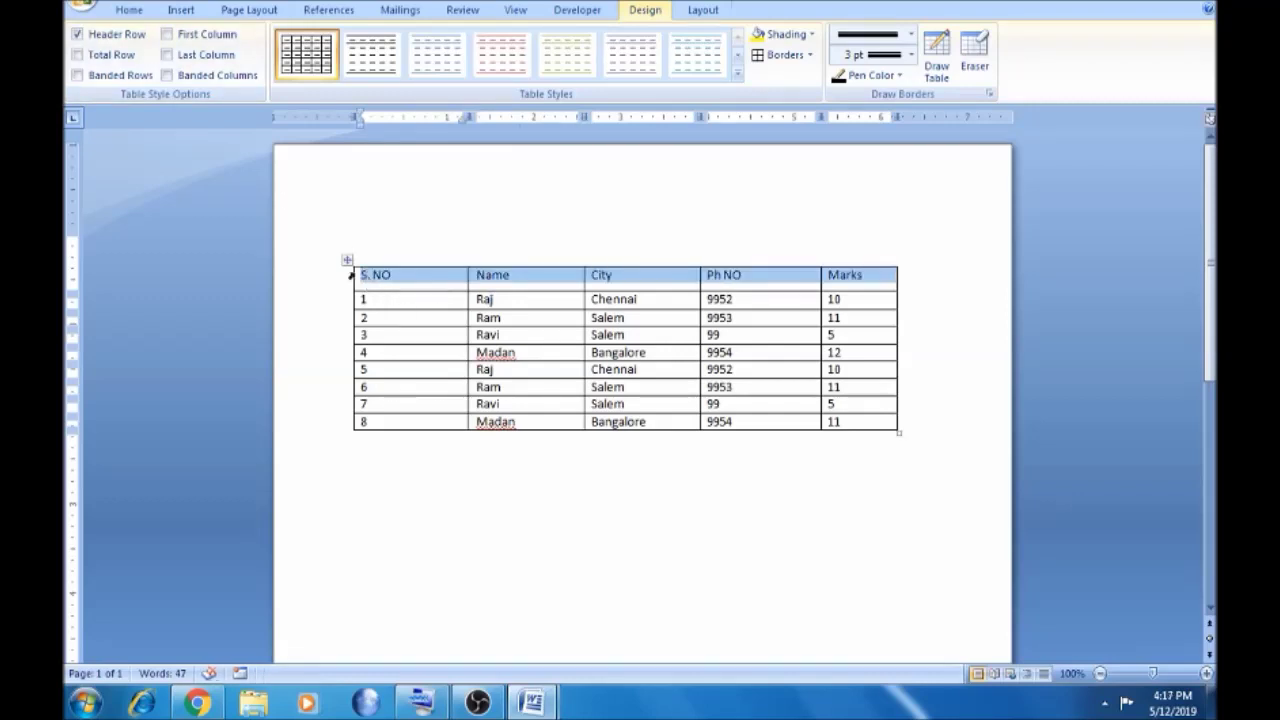
{"action": "left_click", "coordinate": [97, 38]}
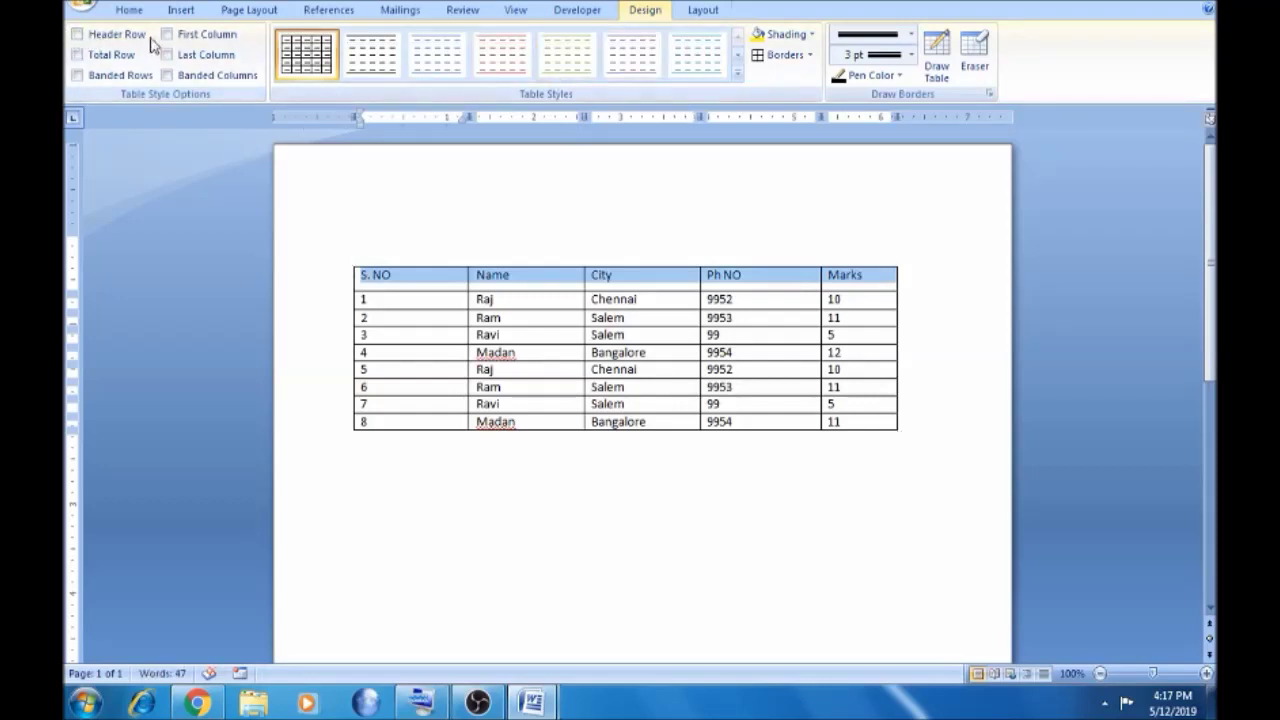
Apply the Light Grid - Accent 3 table style to the student table.
{"action": "left_click", "coordinate": [740, 76]}
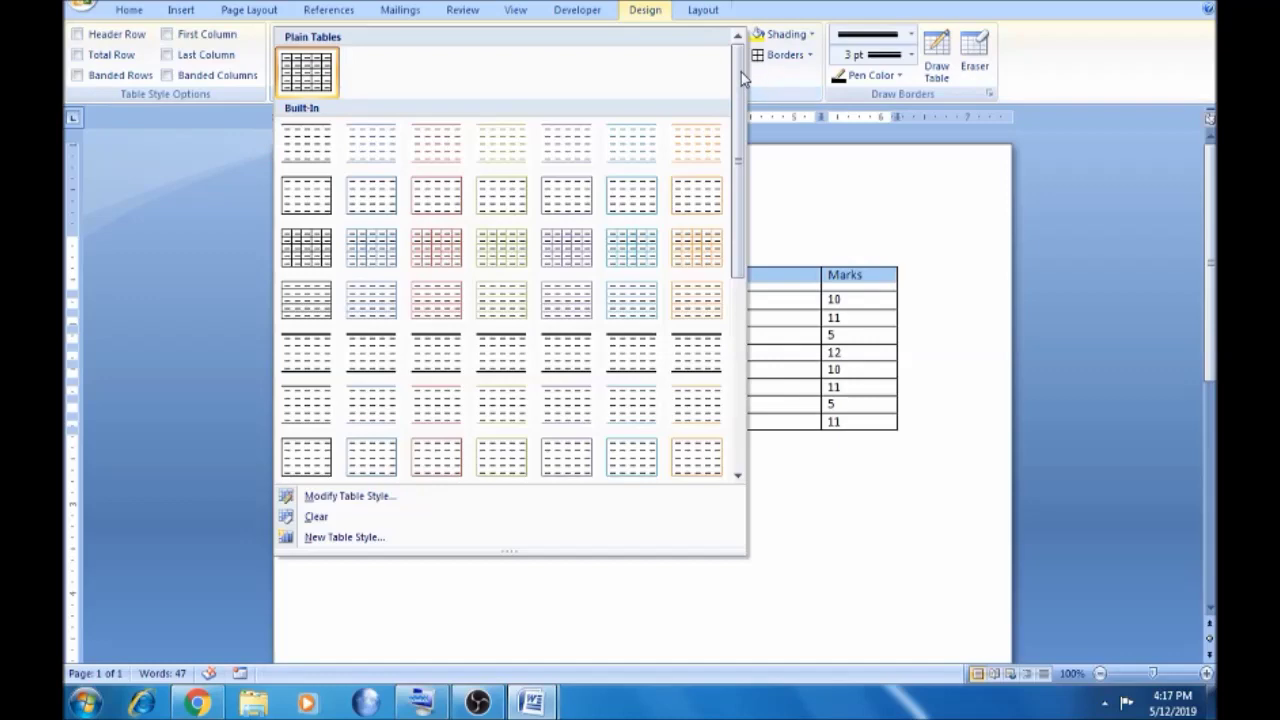
{"action": "mouse_move", "coordinate": [740, 104]}
{"action": "left_mouse_down"}
{"action": "mouse_move", "coordinate": [731, 374]}
{"action": "mouse_move", "coordinate": [720, 340]}
{"action": "left_mouse_up"}
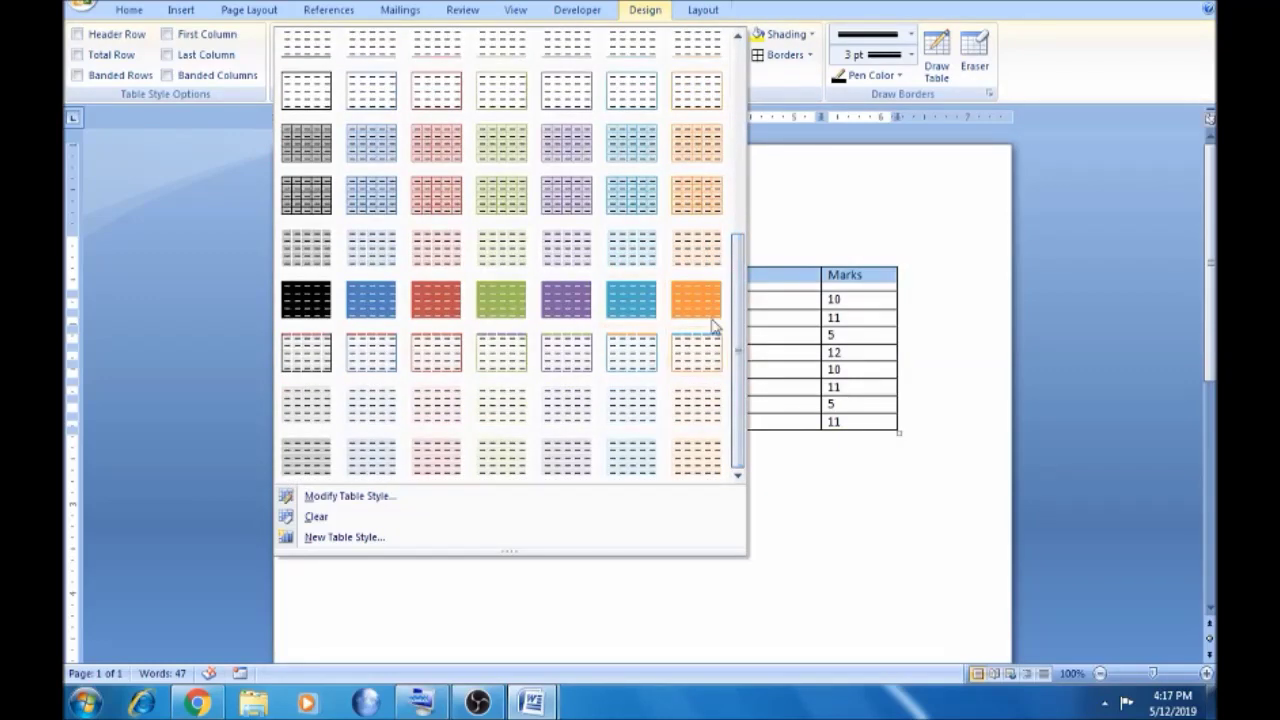
{"action": "left_click", "coordinate": [811, 228]}
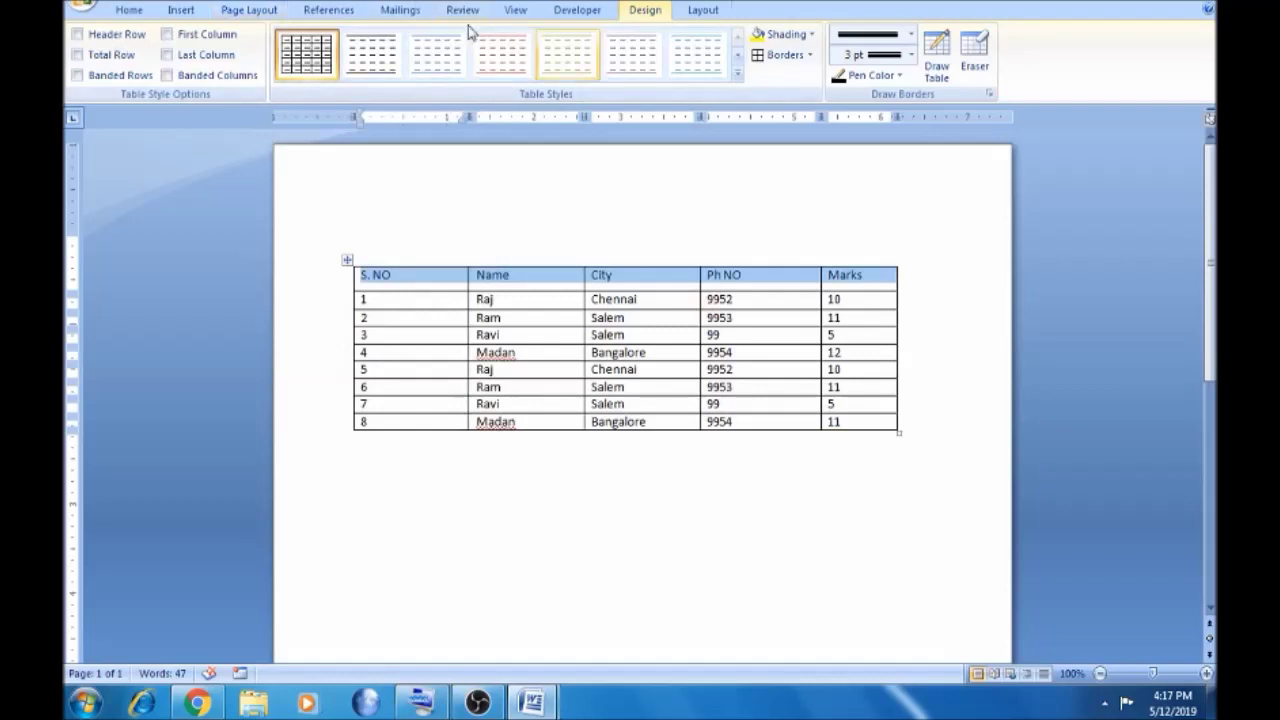
{"action": "left_click", "coordinate": [738, 74]}
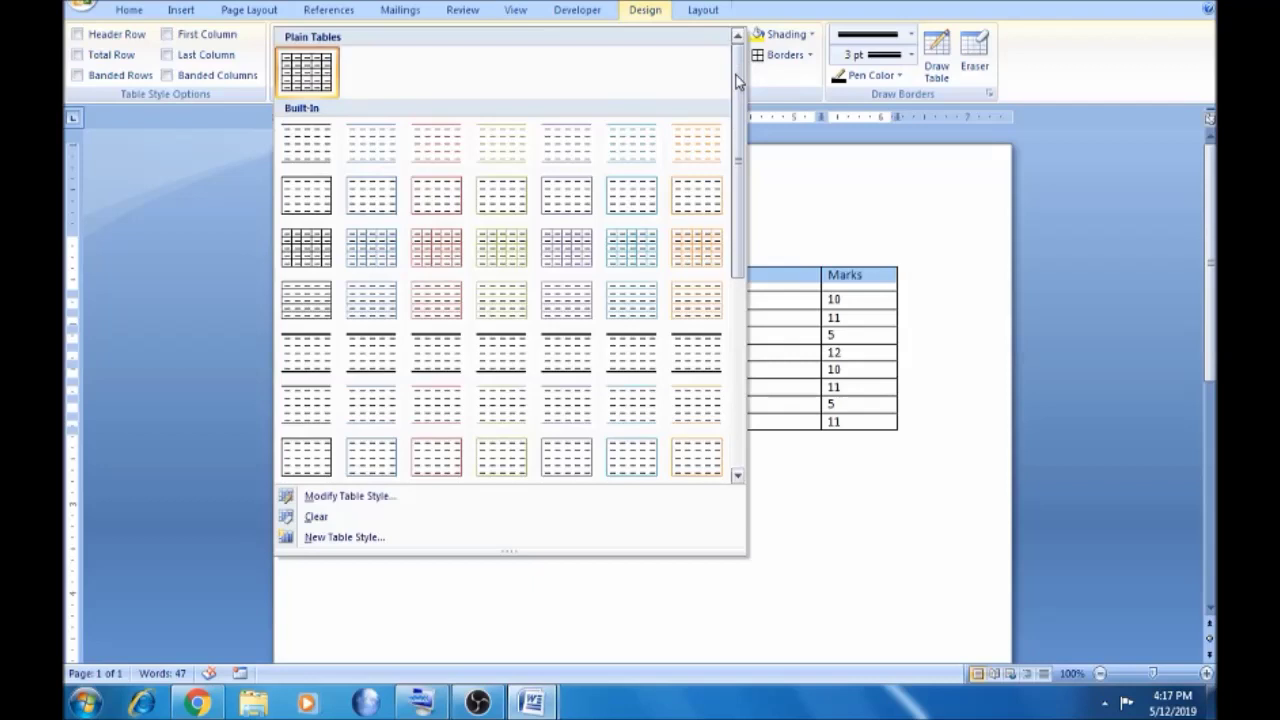
{"action": "left_click", "coordinate": [490, 252]}
{"action": "left_click", "coordinate": [472, 318]}
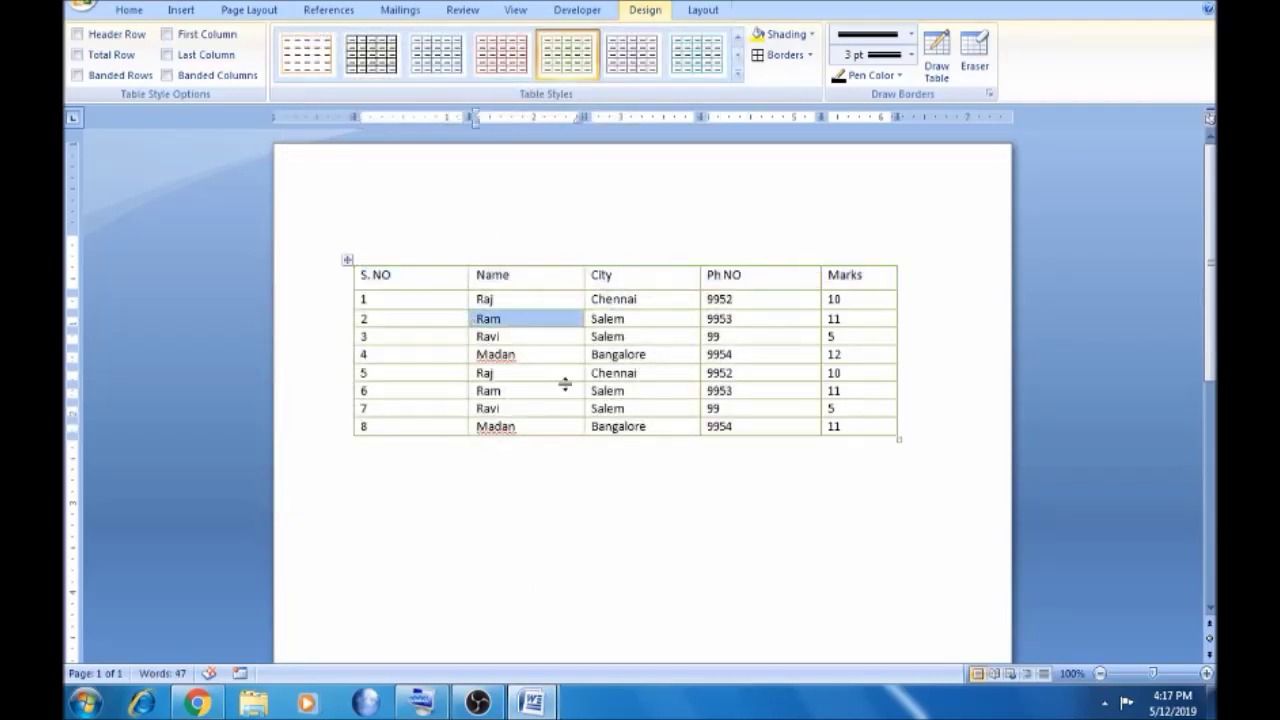
{"action": "left_click", "coordinate": [422, 276]}
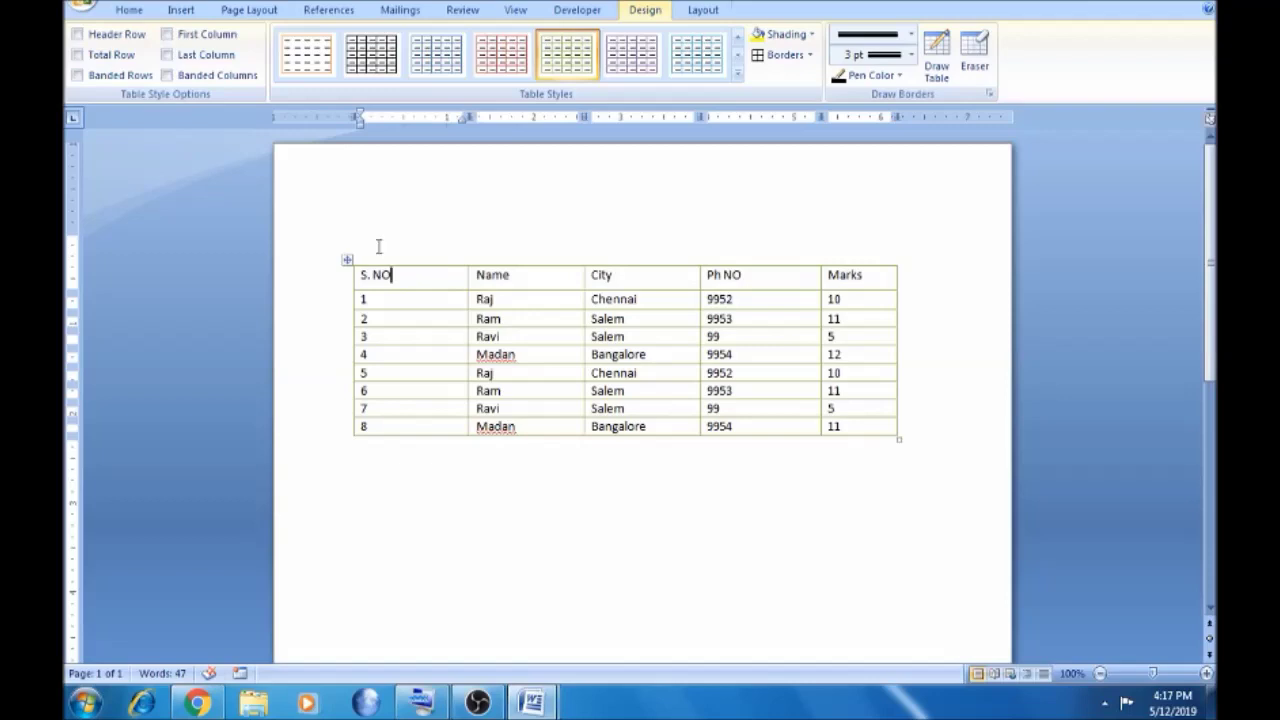
Turn Header Row emphasis on for a bold header with a thick rule.
{"action": "left_click", "coordinate": [77, 34]}
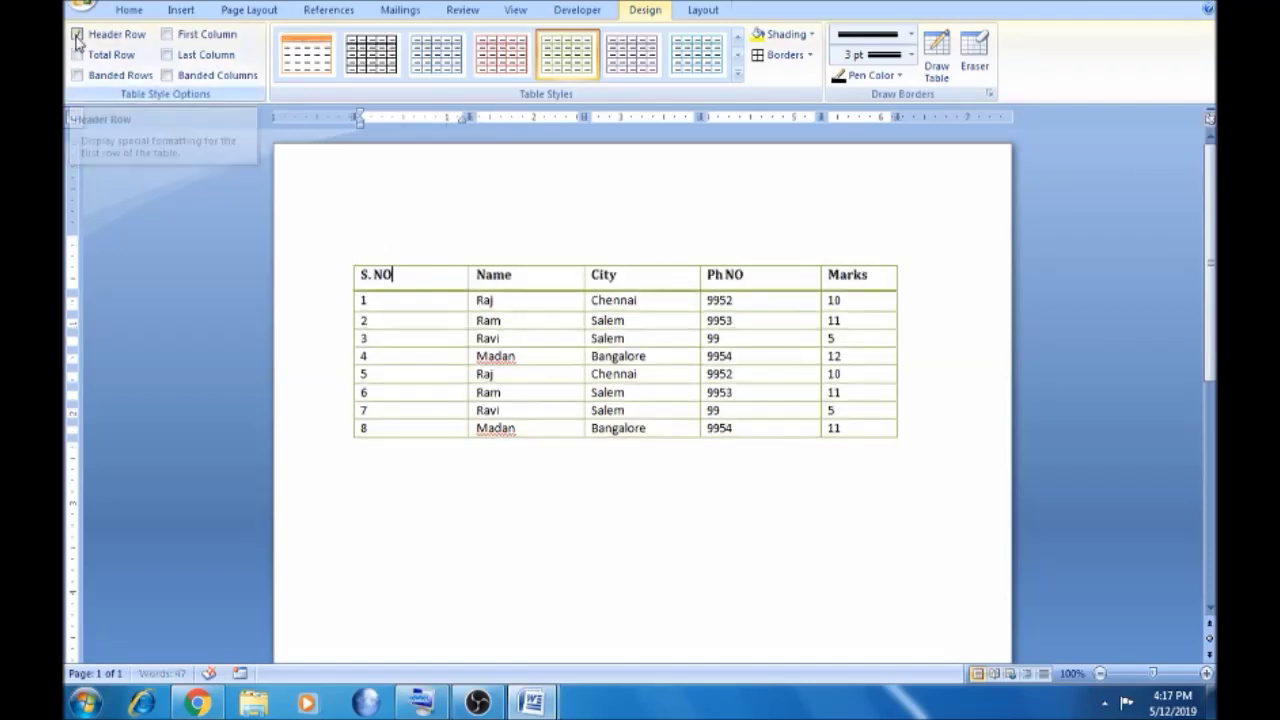
{"action": "left_click", "coordinate": [77, 35]}
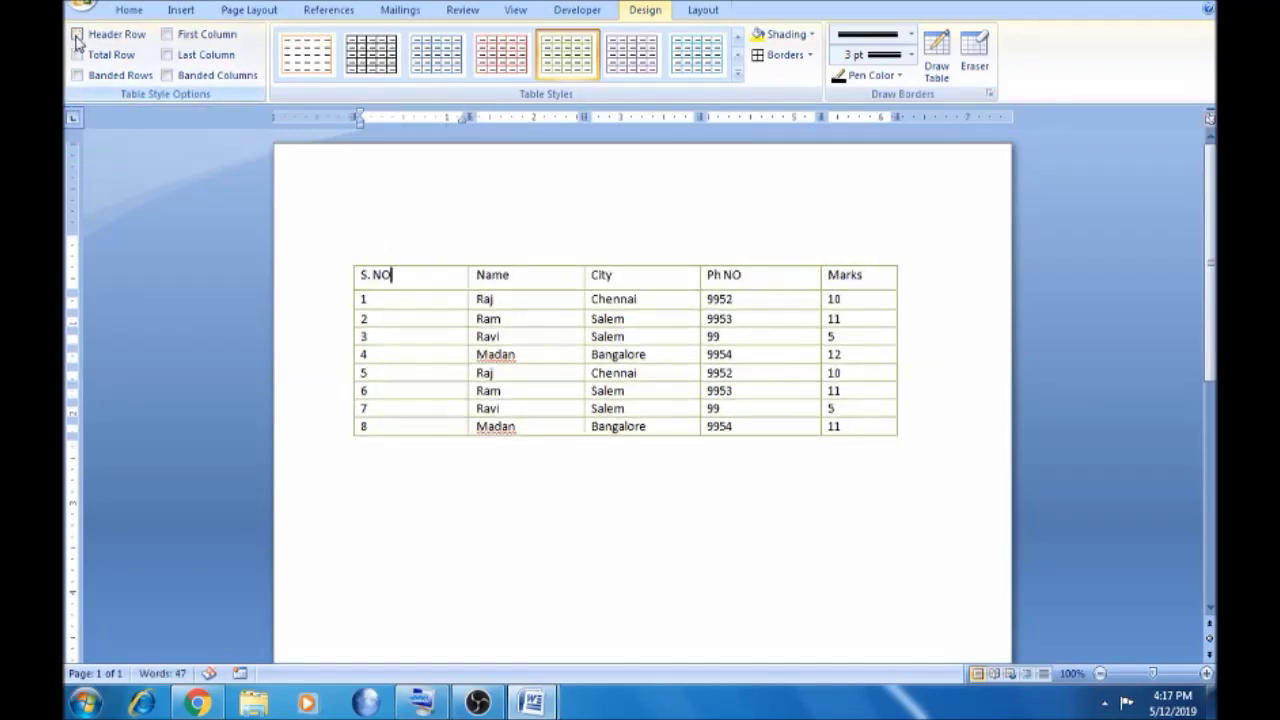
{"action": "left_click", "coordinate": [77, 35]}
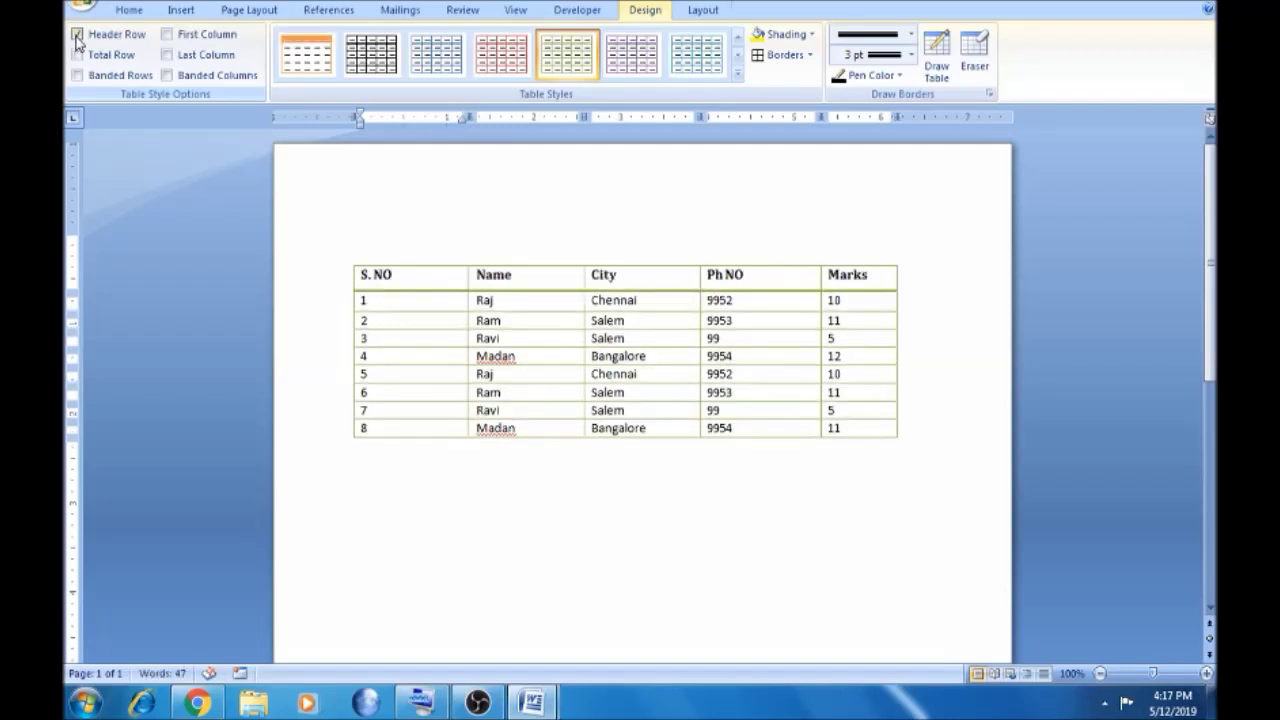
{"action": "left_click", "coordinate": [400, 280]}
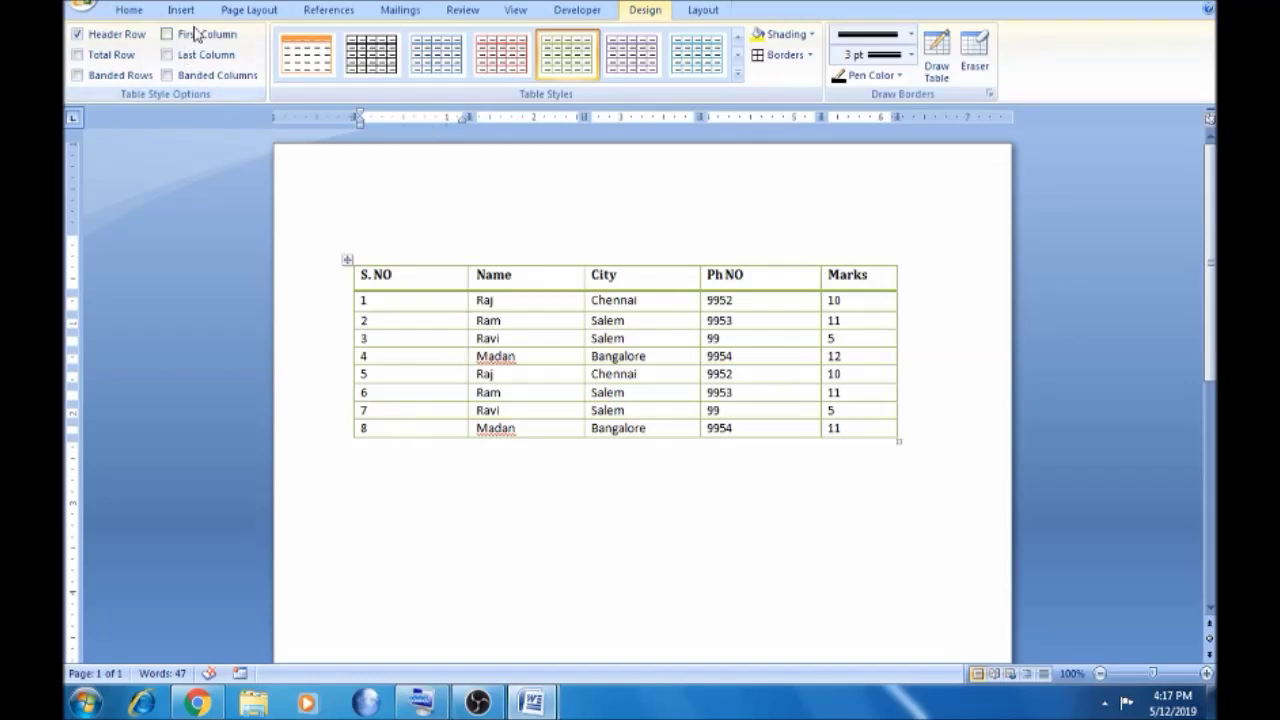
Try First Column and Total Row emphasis, then switch both off again.
{"action": "left_click", "coordinate": [166, 34]}
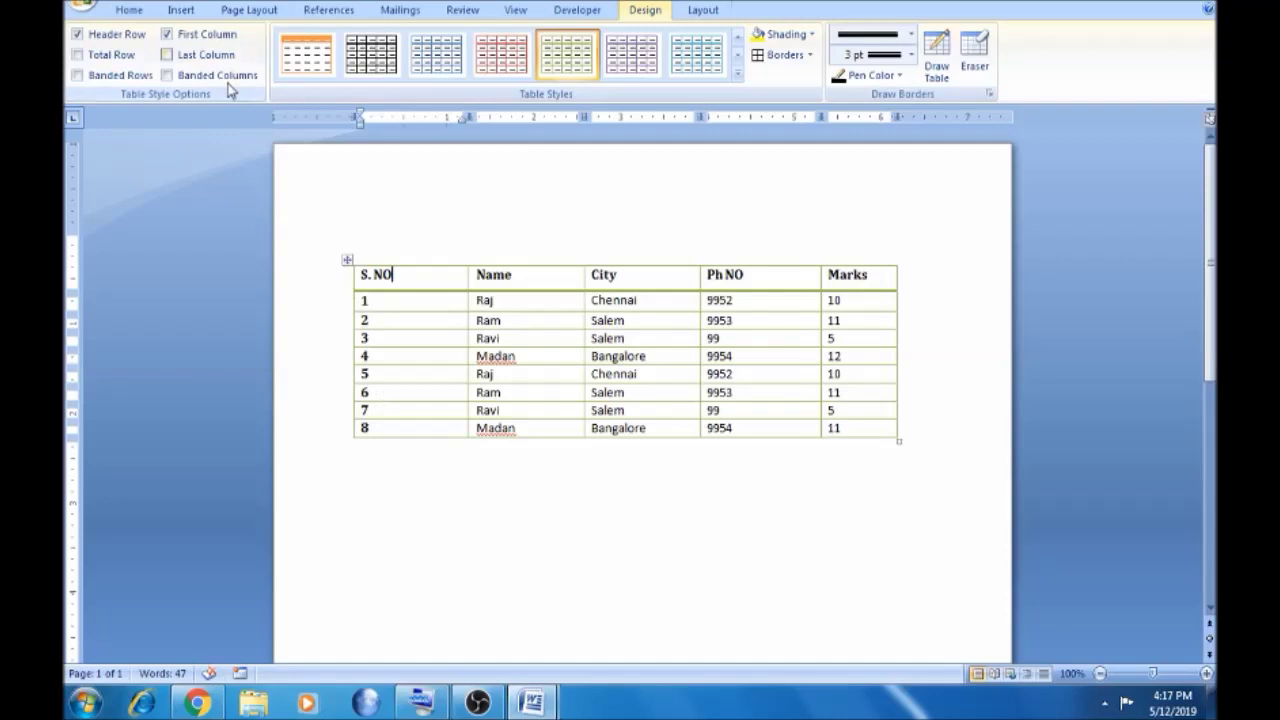
{"action": "left_click", "coordinate": [166, 34]}
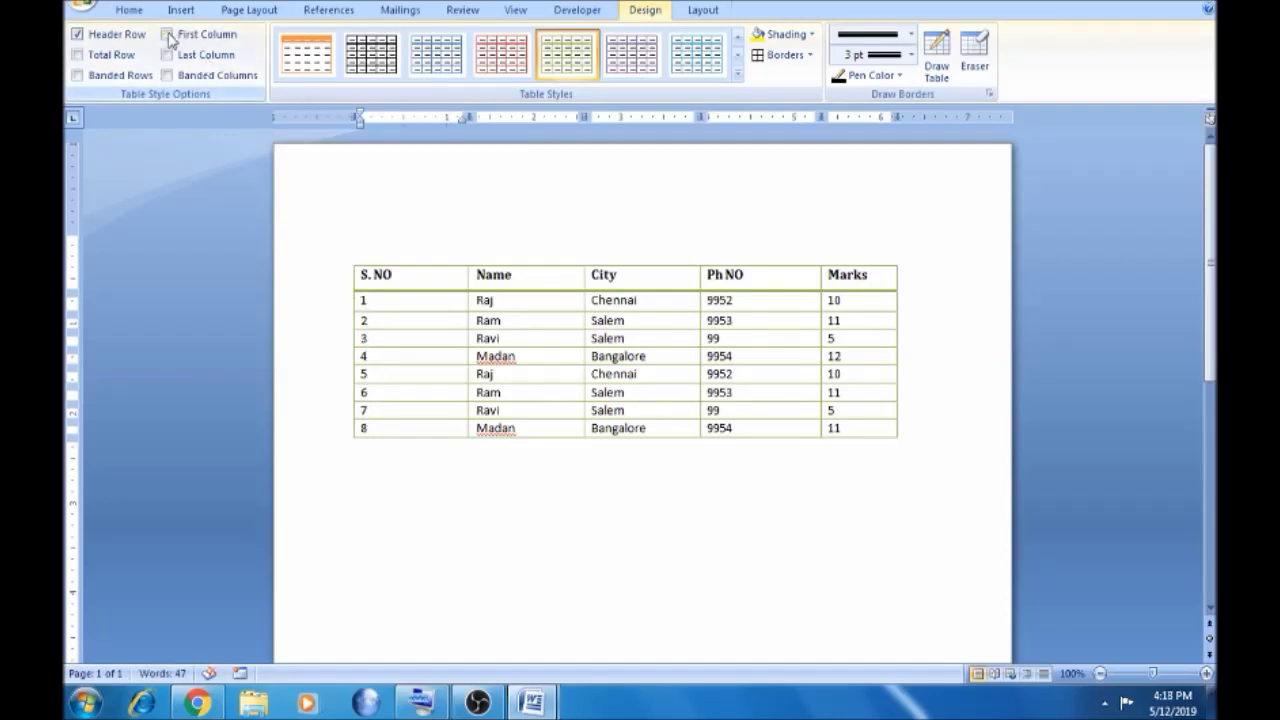
{"action": "left_click", "coordinate": [78, 56]}
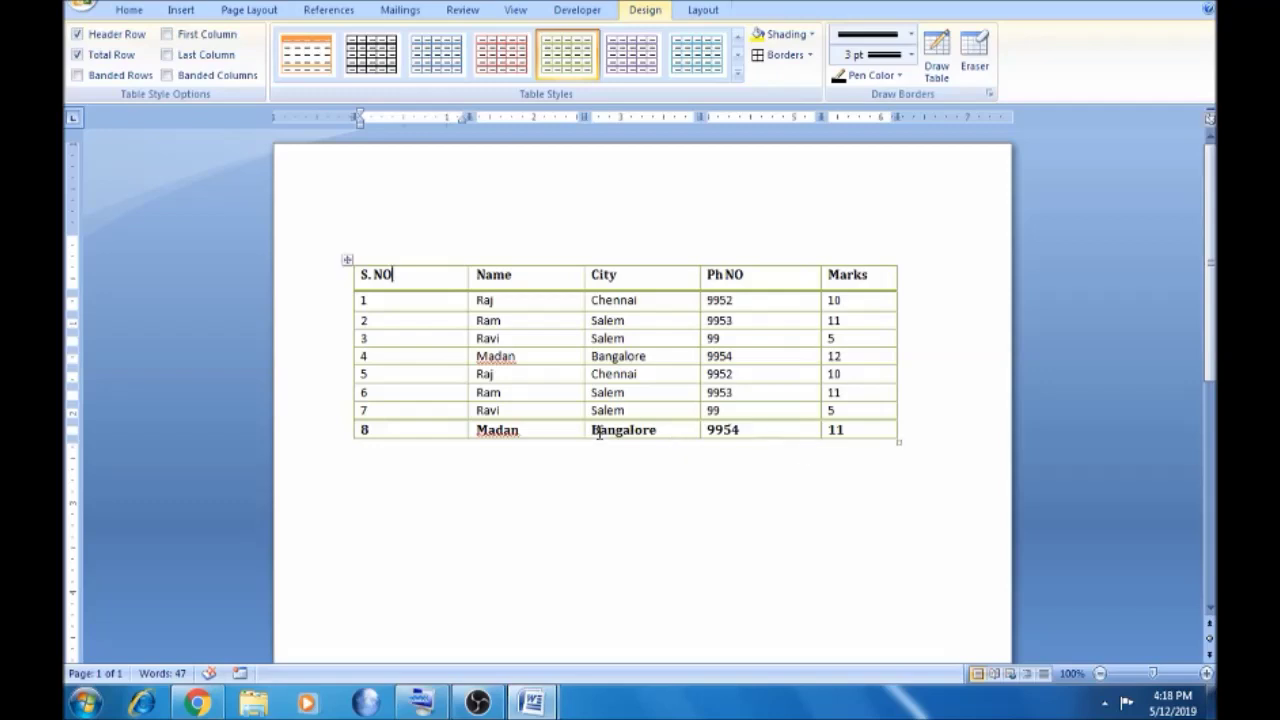
{"action": "left_click", "coordinate": [78, 55]}
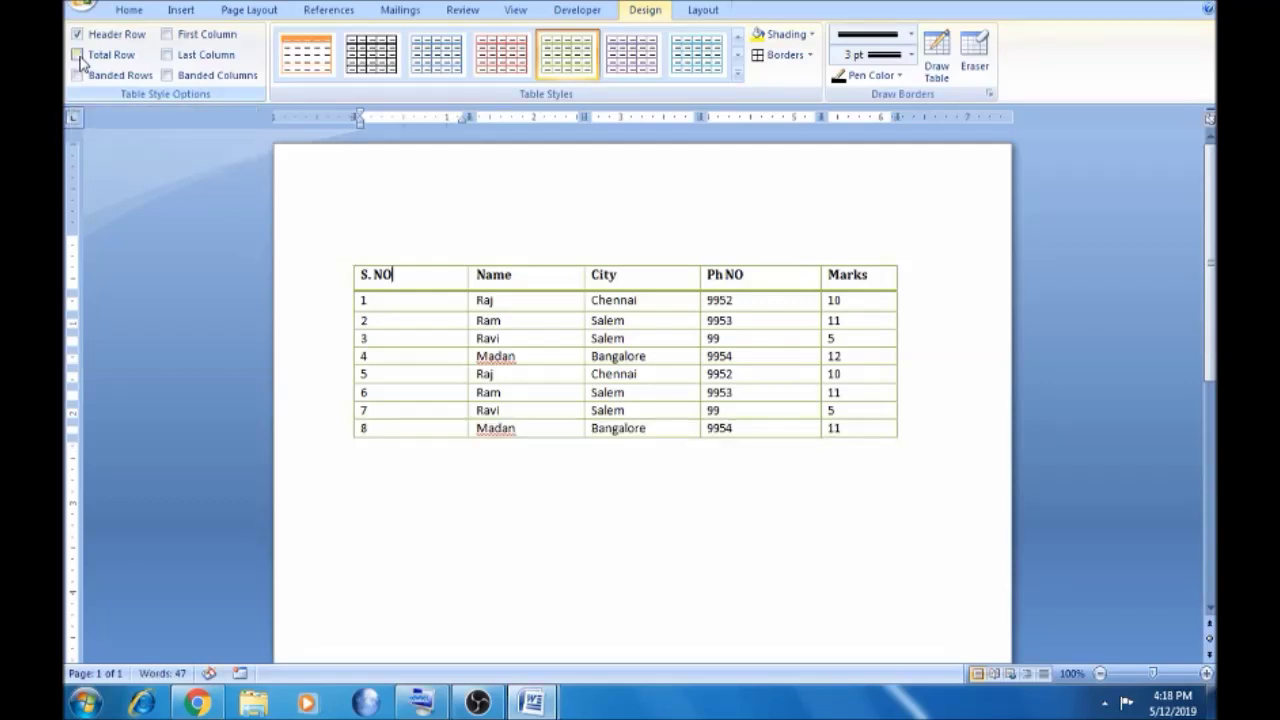
Turn on Last Column to bold the Marks values, leaving Banded Rows and Columns off.
{"action": "left_click", "coordinate": [167, 54]}
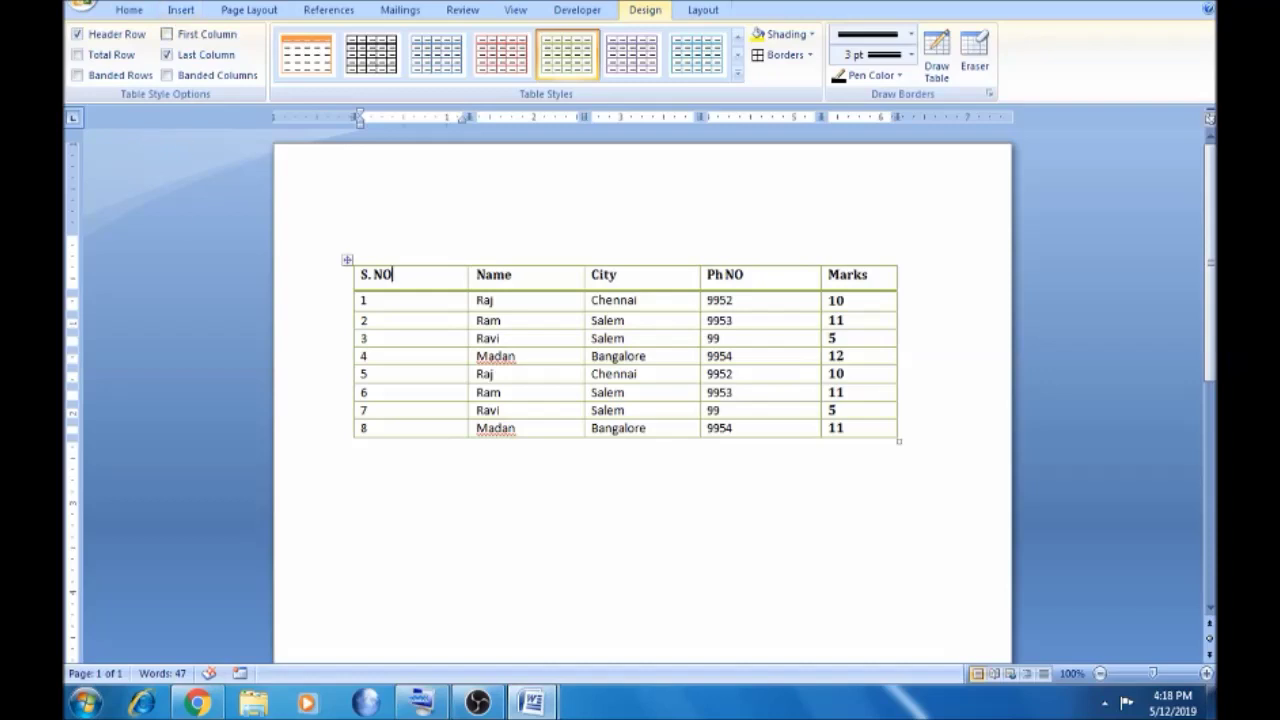
{"action": "left_click", "coordinate": [78, 76]}
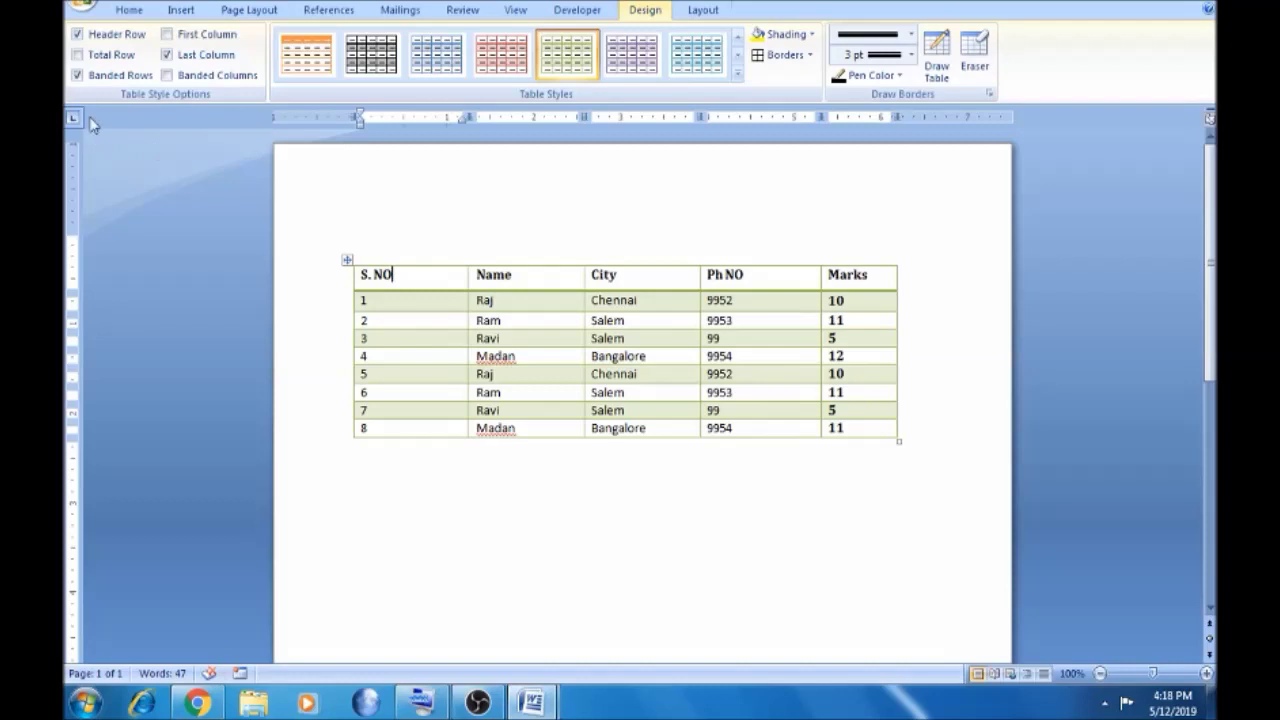
{"action": "left_click", "coordinate": [78, 75]}
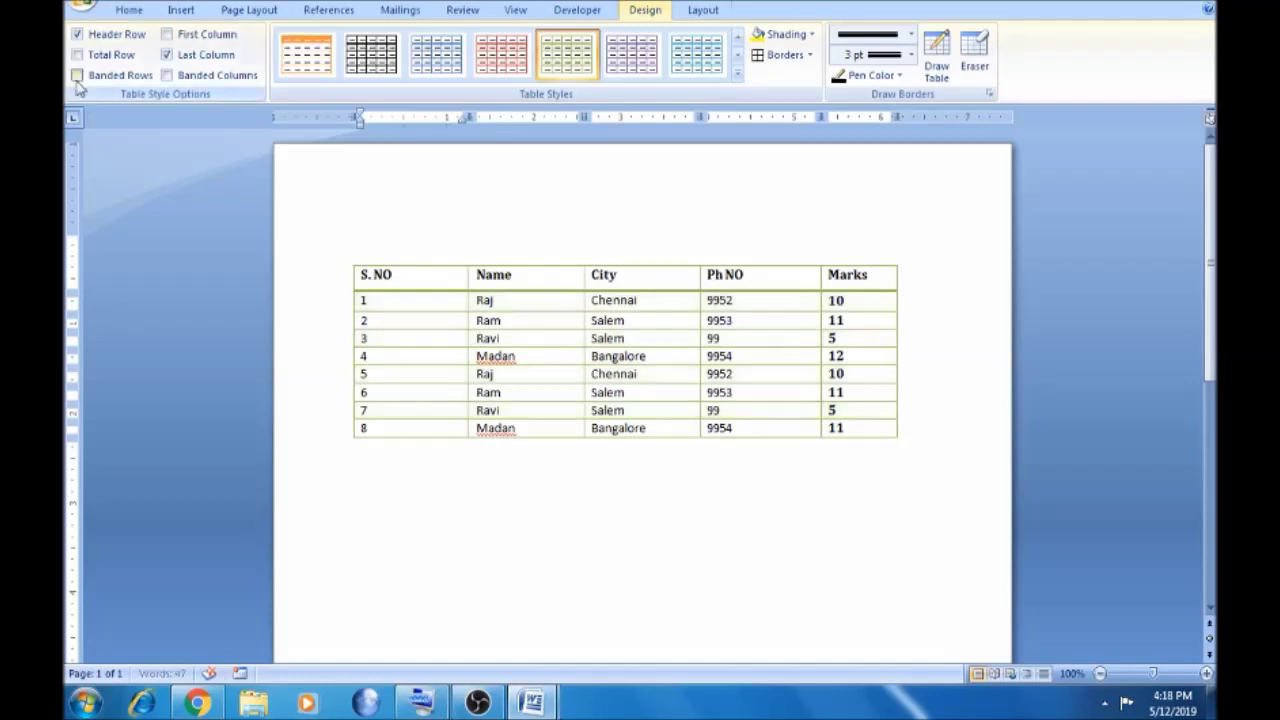
{"action": "left_click", "coordinate": [167, 75]}
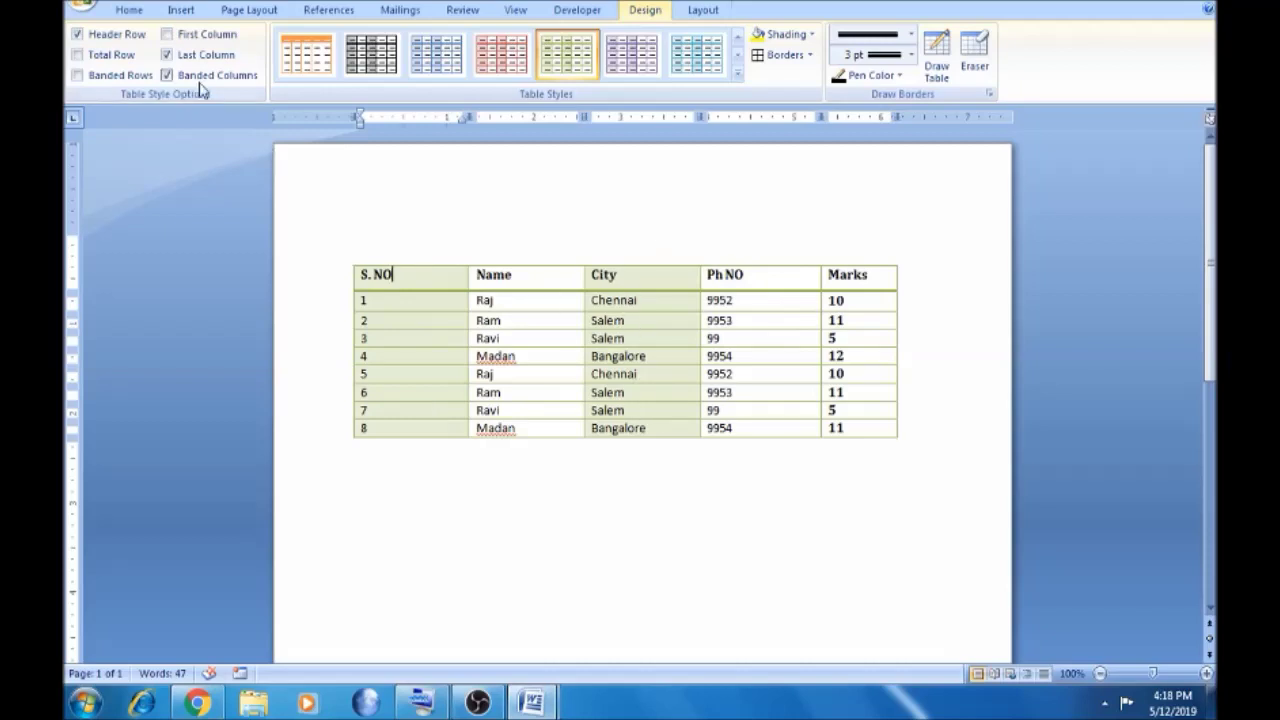
{"action": "left_click", "coordinate": [167, 75]}
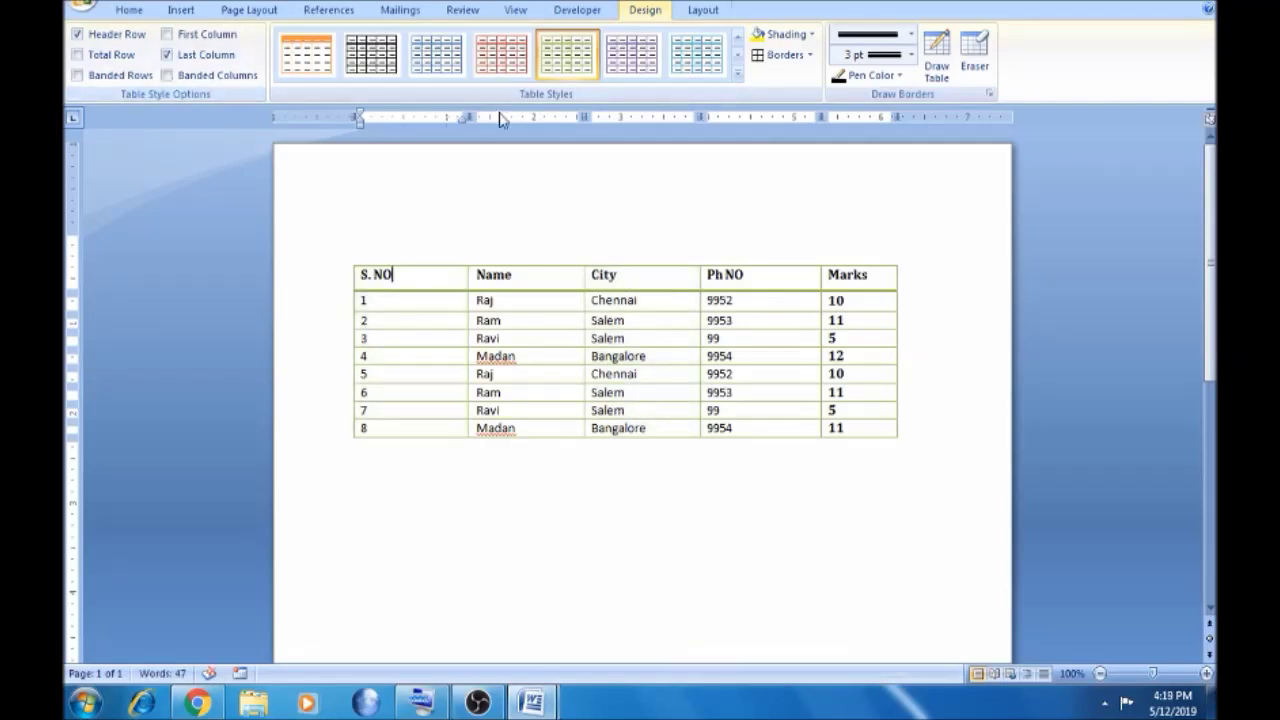
{"action": "left_click", "coordinate": [737, 78]}
{"action": "left_click_drag", "start_coordinate": [744, 152], "coordinate": [743, 295]}
{"action": "scroll", "coordinate": [735, 425], "scroll_direction": "up", "scroll_amount": 2}
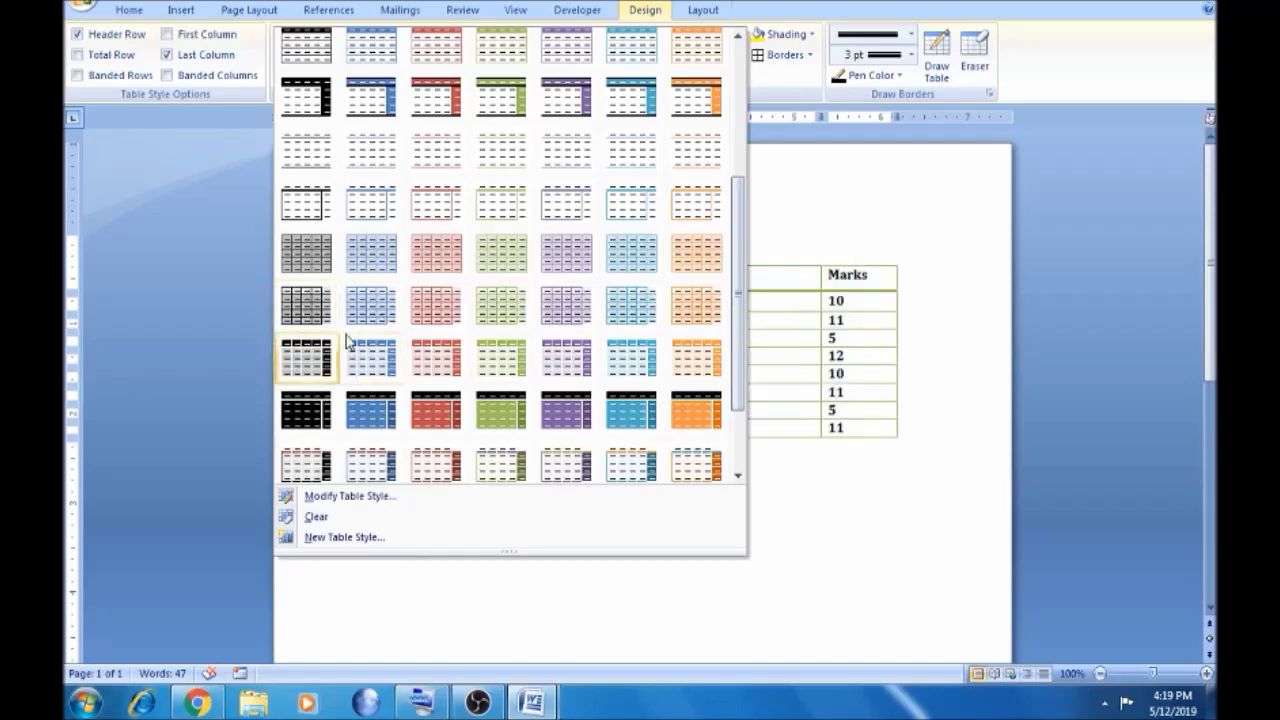
{"action": "left_click", "coordinate": [794, 192]}
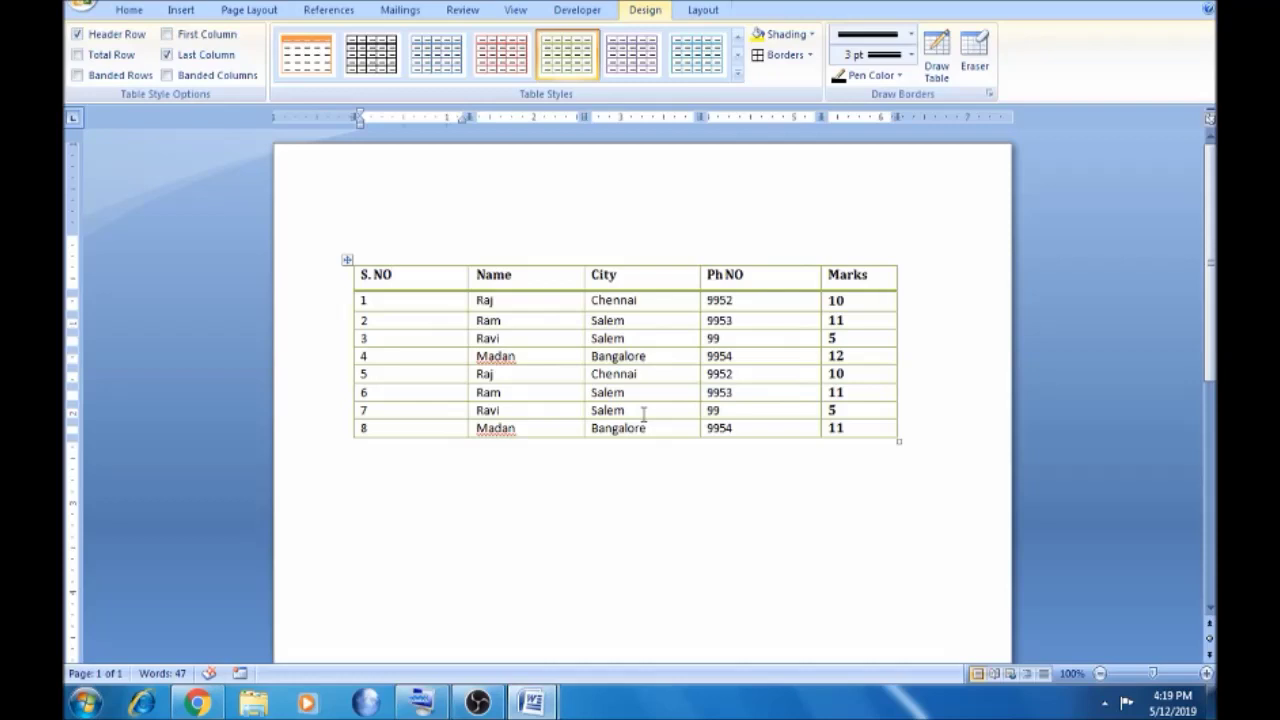
{"action": "left_click", "coordinate": [847, 356]}
Shade row 4 (Madan, Bangalore, 12) with the yellow shading swatch.
{"action": "left_click_drag", "start_coordinate": [523, 358], "coordinate": [432, 362]}
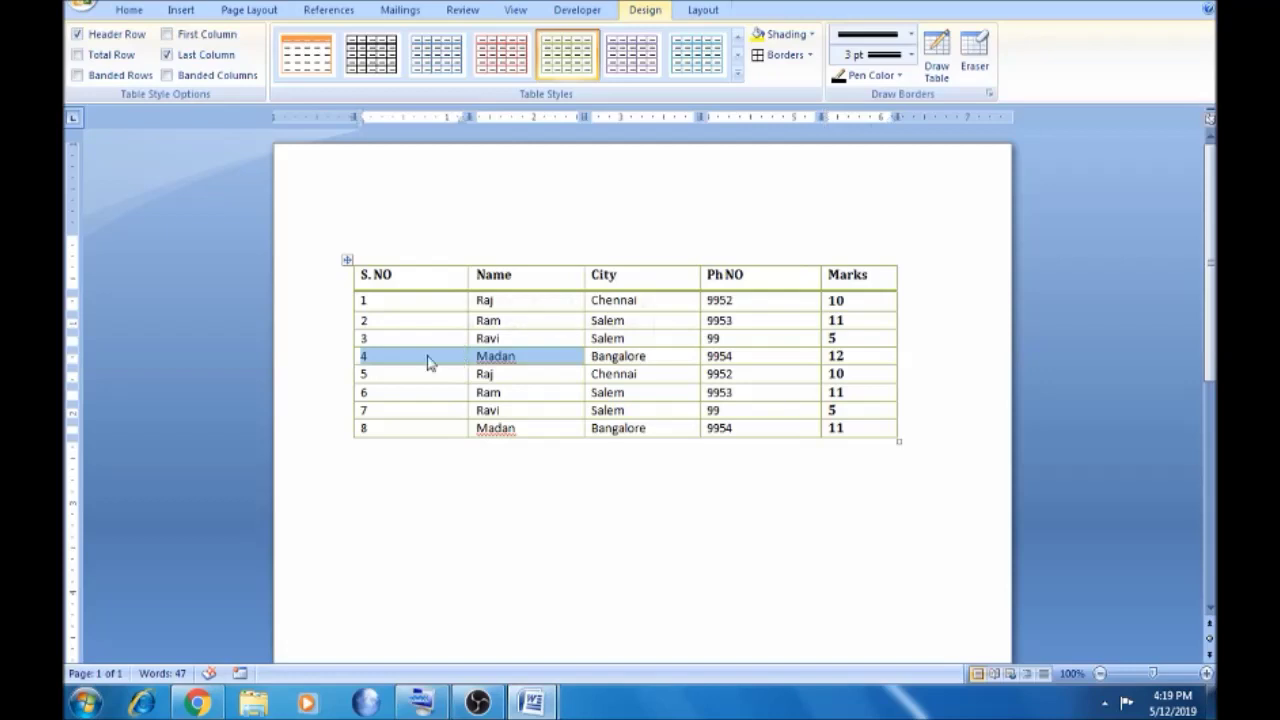
{"action": "left_click", "coordinate": [427, 360]}
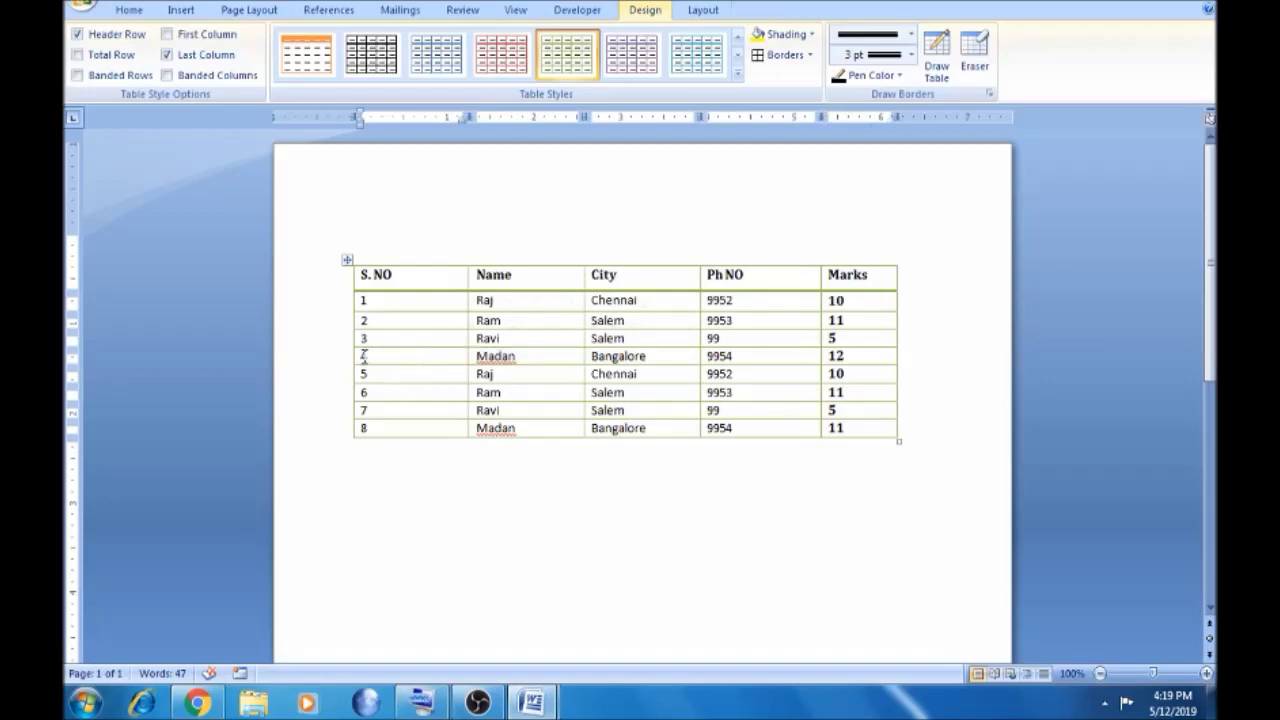
{"action": "left_click_drag", "start_coordinate": [364, 356], "coordinate": [855, 365]}
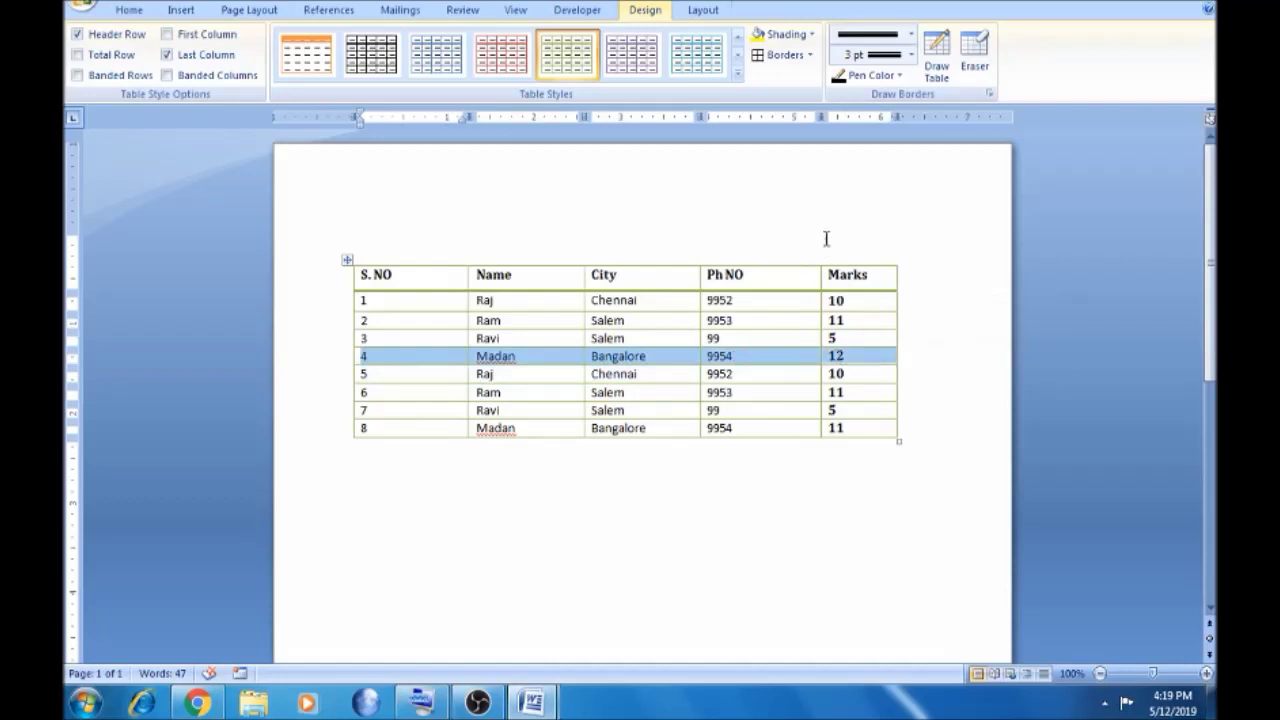
{"action": "left_click", "coordinate": [811, 36]}
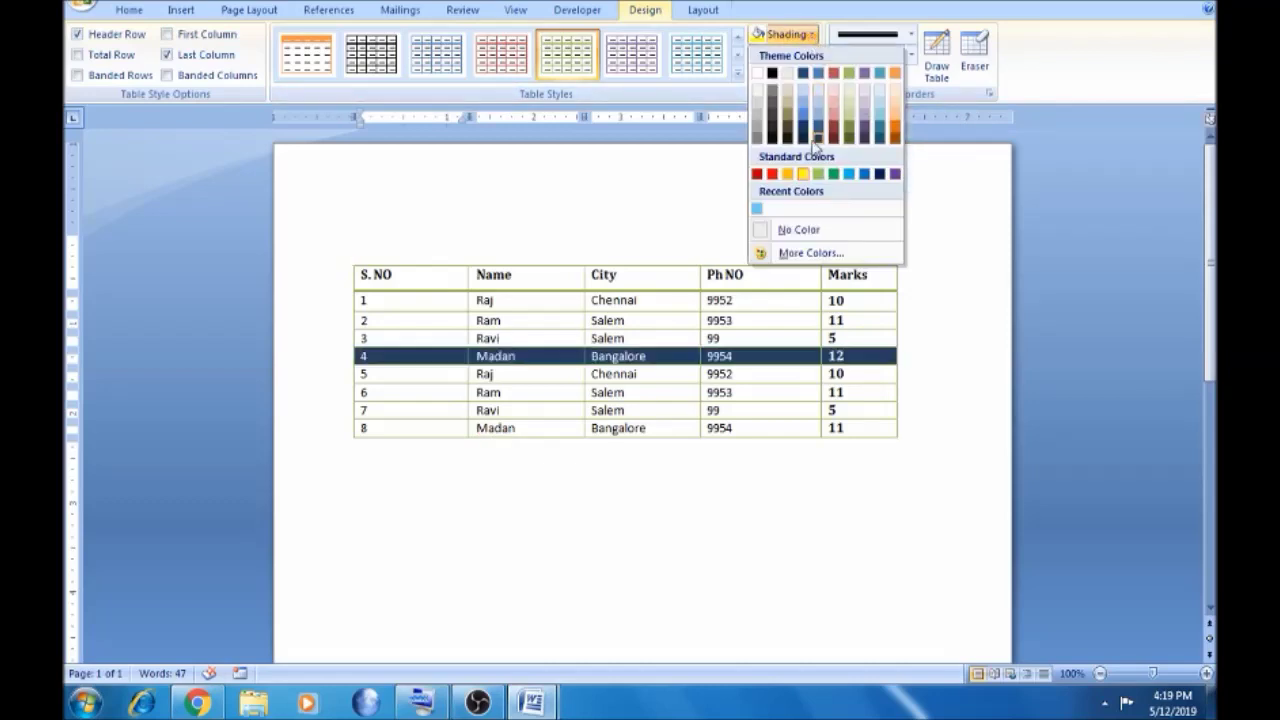
{"action": "left_click", "coordinate": [804, 176]}
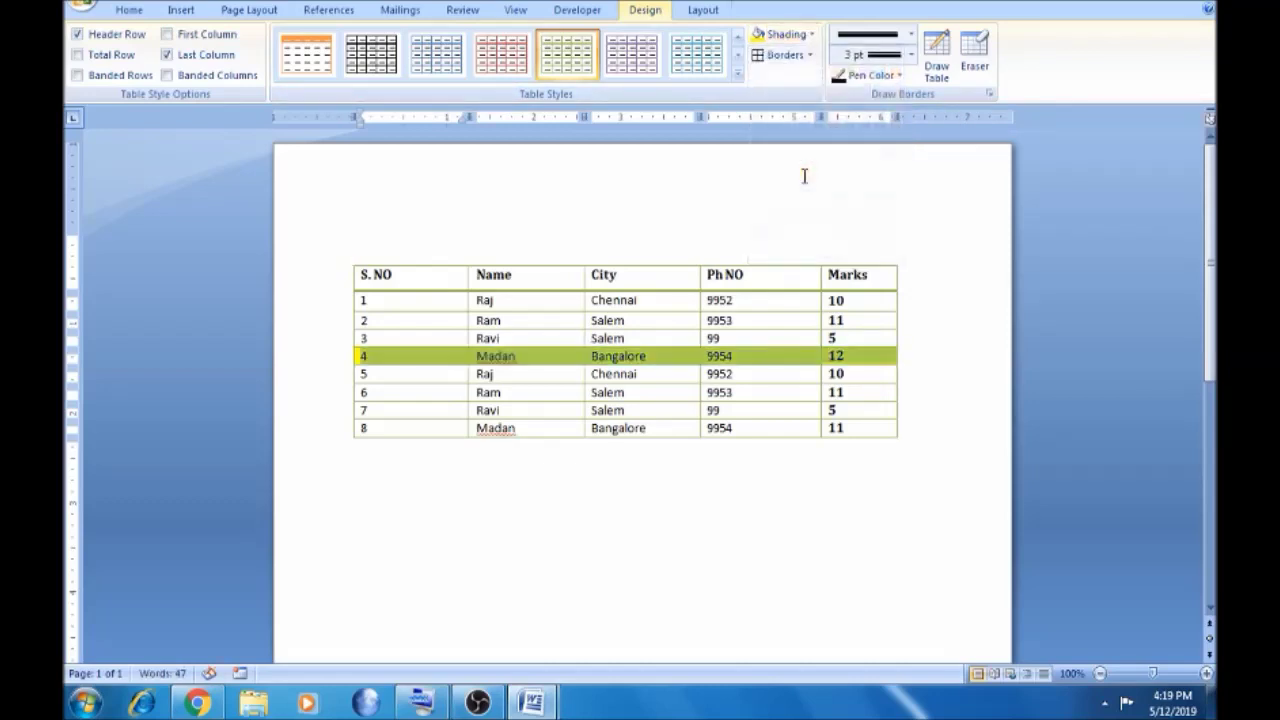
{"action": "left_click", "coordinate": [811, 34]}
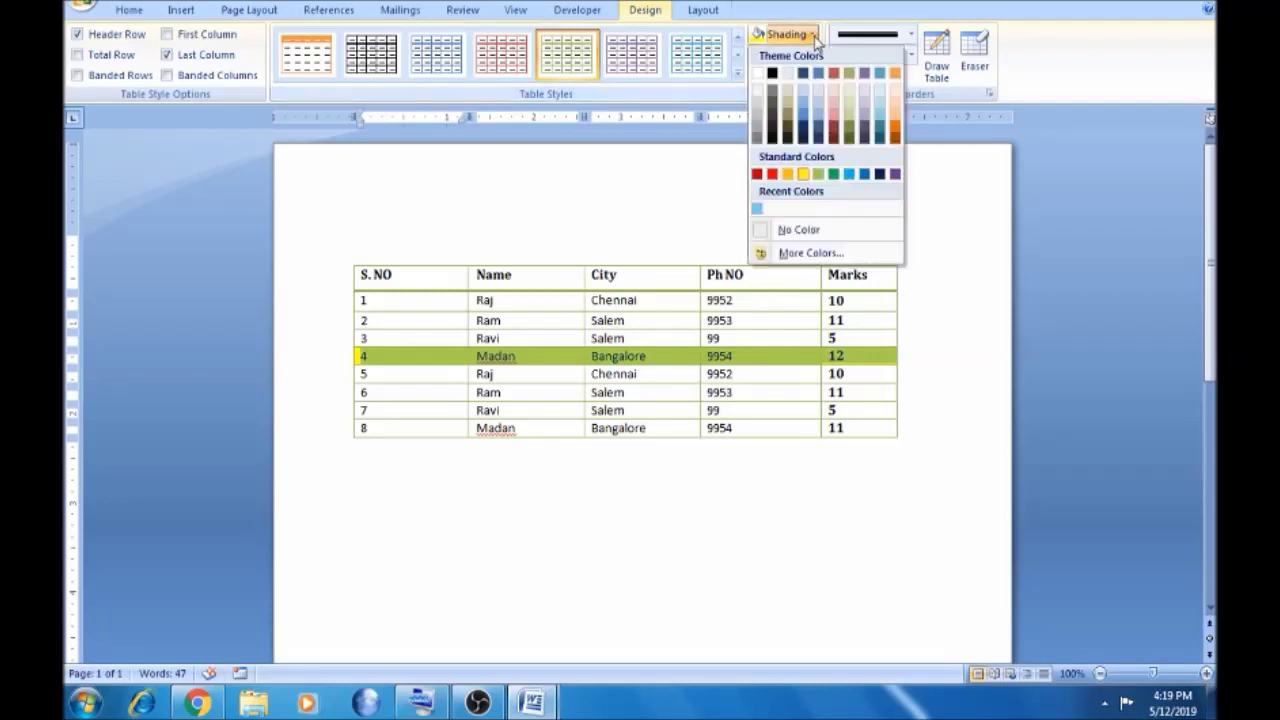
{"action": "left_click", "coordinate": [802, 175]}
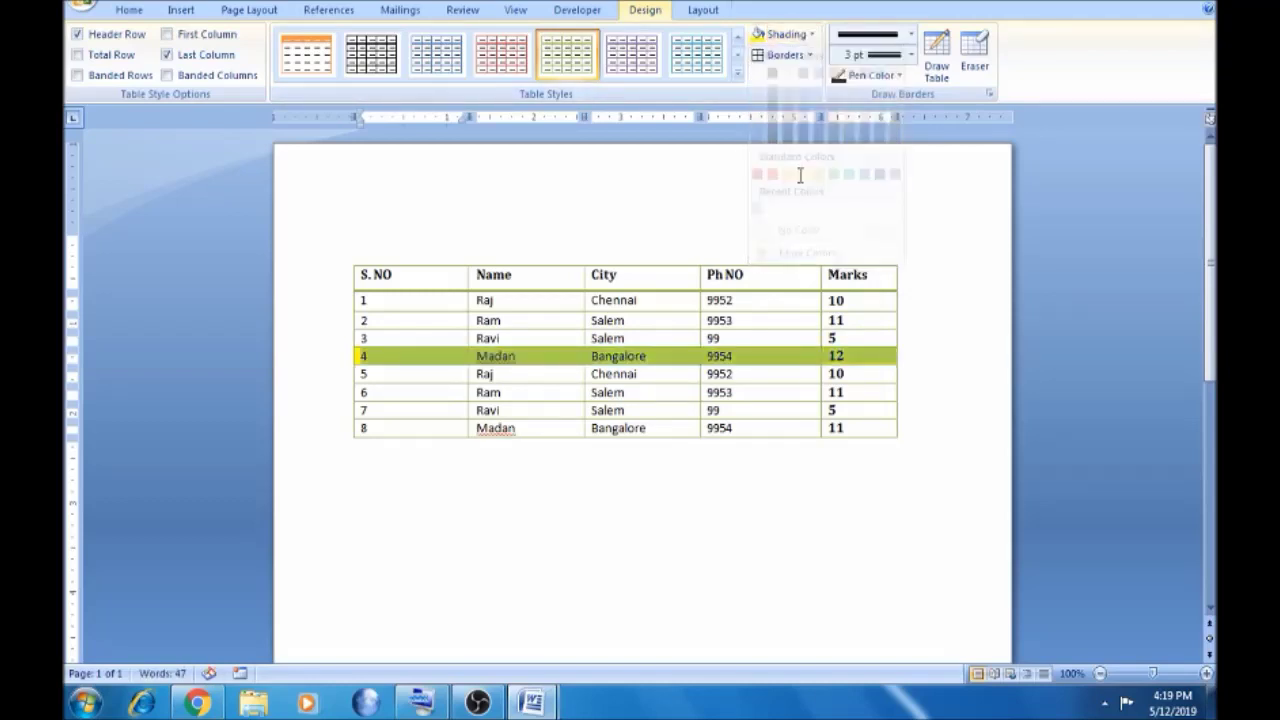
Deselect row 4 and place the insertion point in the first S.NO data cell.
{"action": "left_click", "coordinate": [530, 362]}
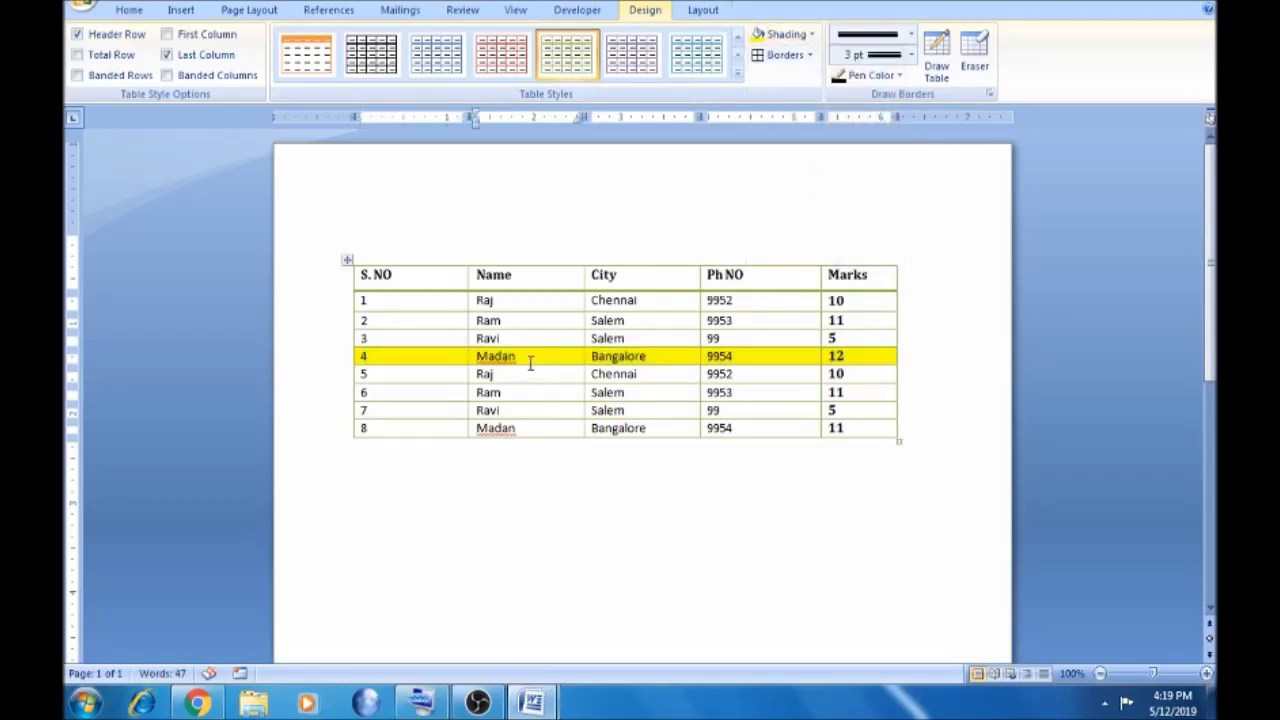
{"action": "left_click", "coordinate": [546, 413]}
{"action": "left_click", "coordinate": [855, 356]}
{"action": "left_click", "coordinate": [416, 297]}
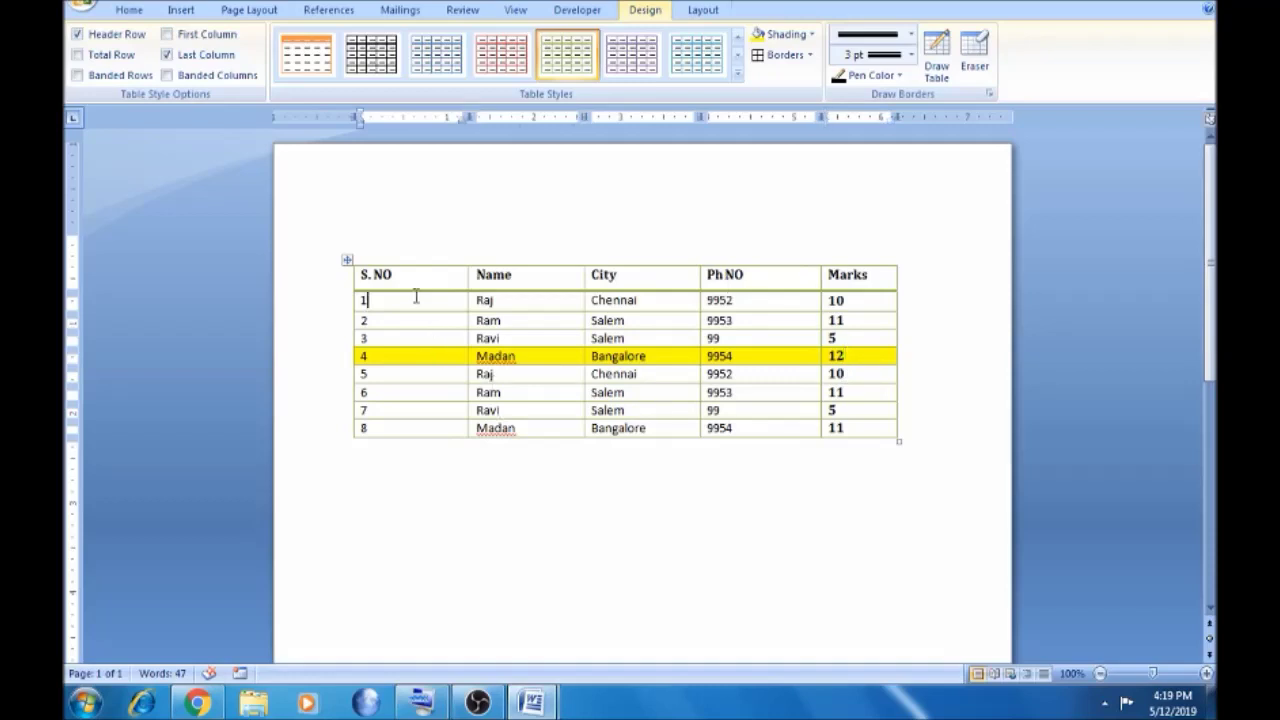
{"action": "left_click", "coordinate": [811, 55]}
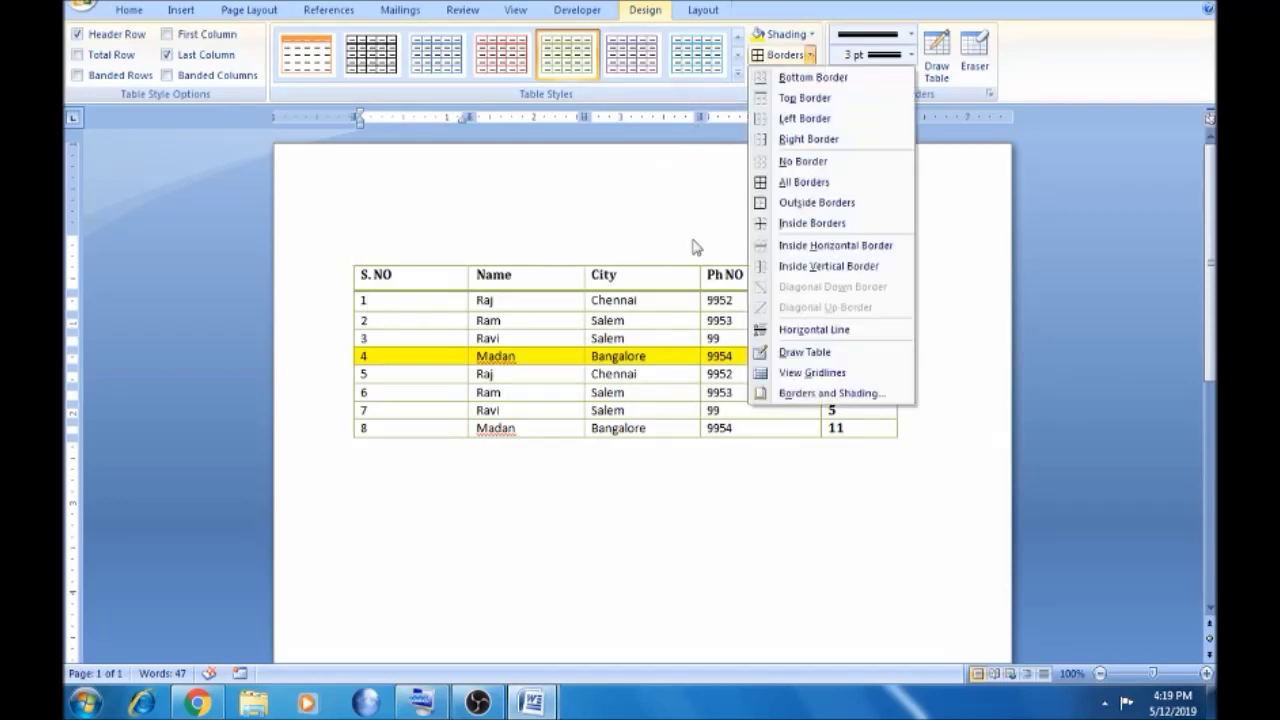
Apply All Borders to the table, then a thick 3 pt Outside Border around row 4.
{"action": "left_click", "coordinate": [840, 185]}
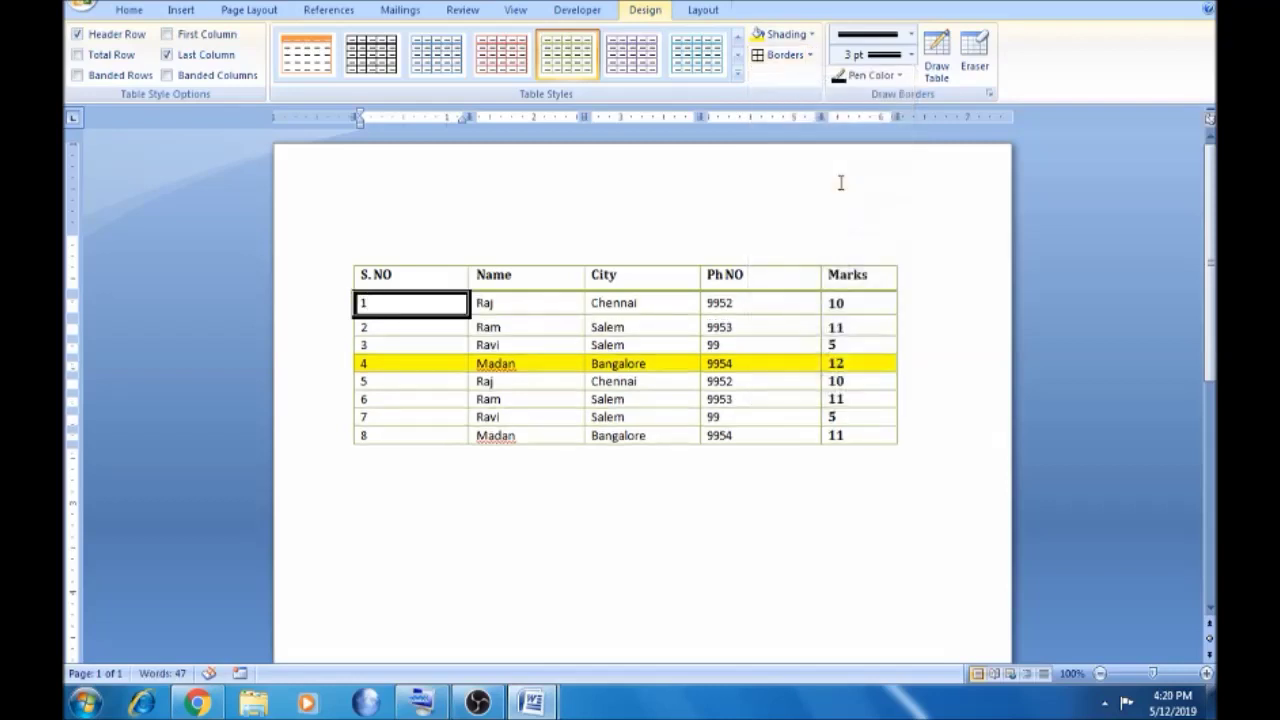
{"action": "left_click", "coordinate": [394, 300]}
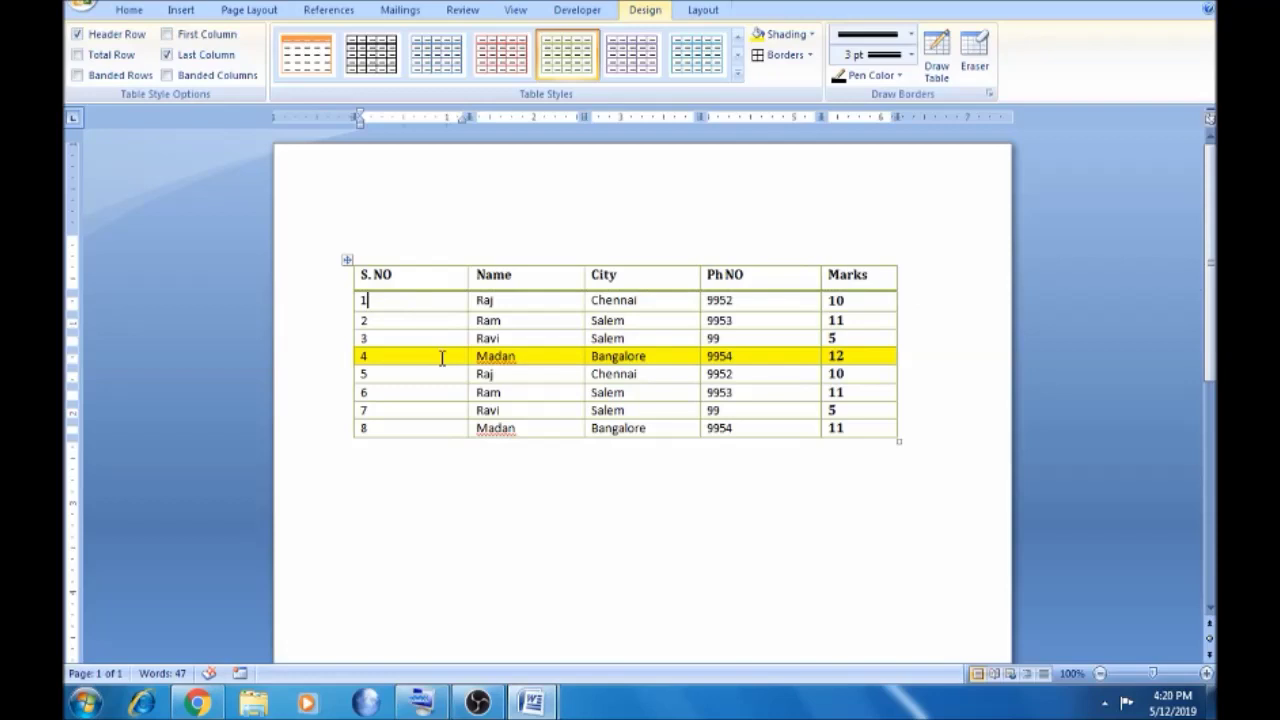
{"action": "key", "text": "shift+Right"}
{"action": "key", "text": "shift+Right"}
{"action": "key", "text": "shift+Right"}
{"action": "key", "text": "shift+Right"}
{"action": "key", "text": "shift+Right"}
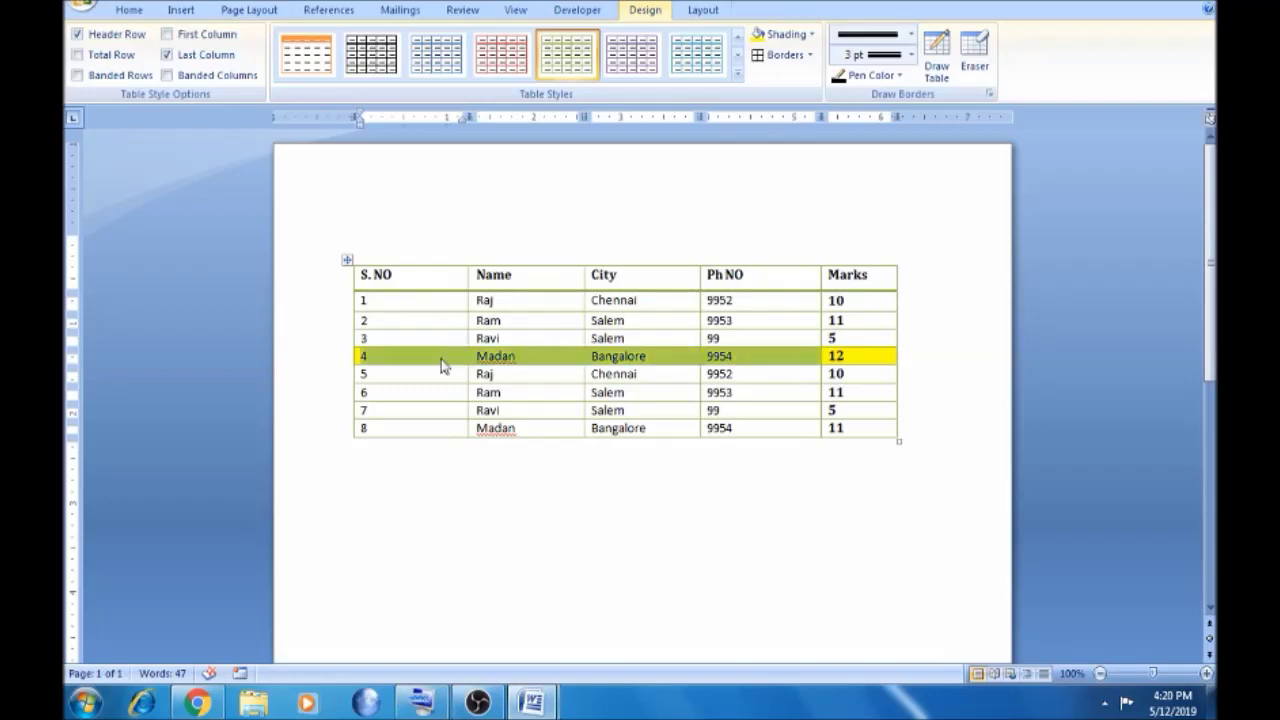
{"action": "left_click", "coordinate": [811, 56]}
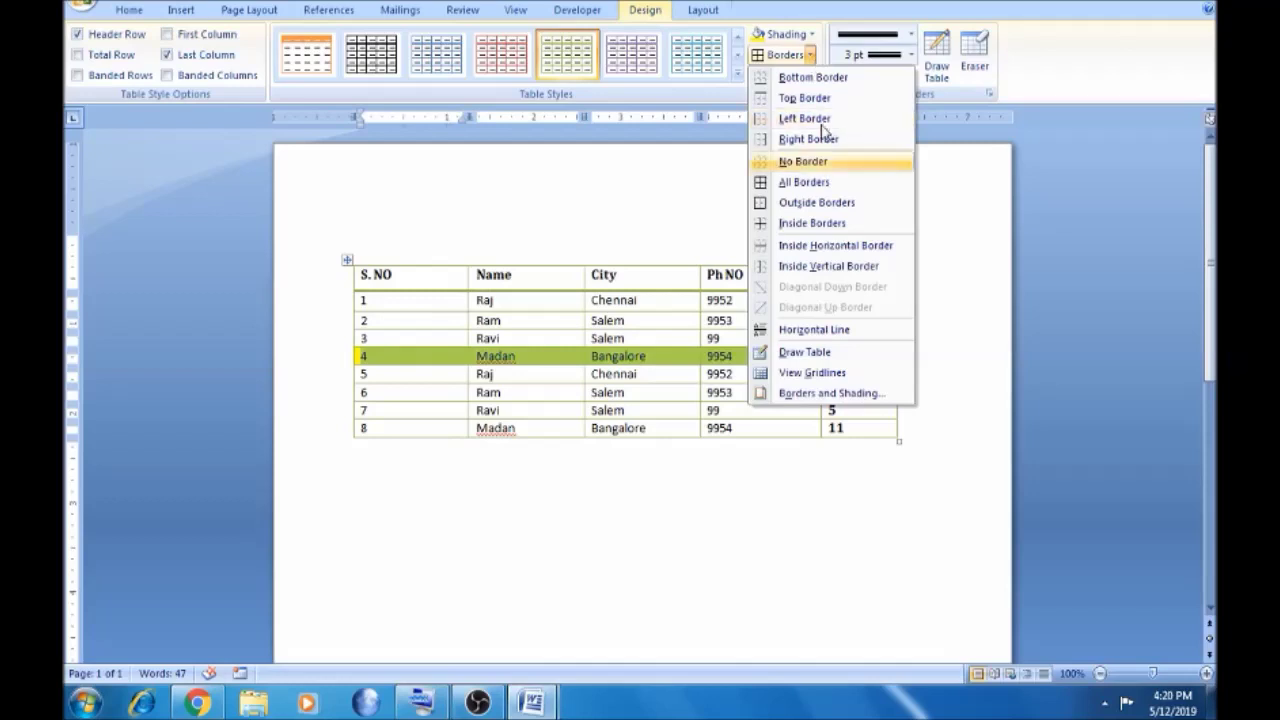
{"action": "left_click", "coordinate": [819, 203]}
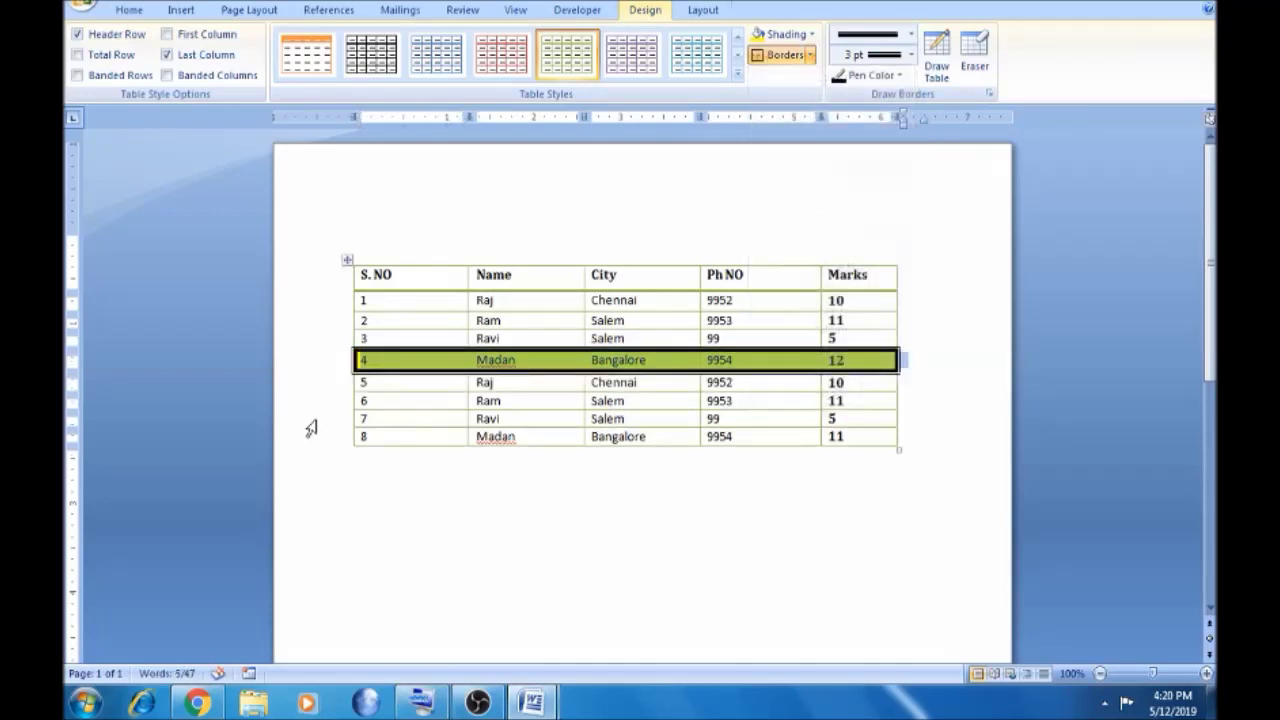
{"action": "left_click", "coordinate": [230, 388]}
{"action": "left_click", "coordinate": [497, 563]}
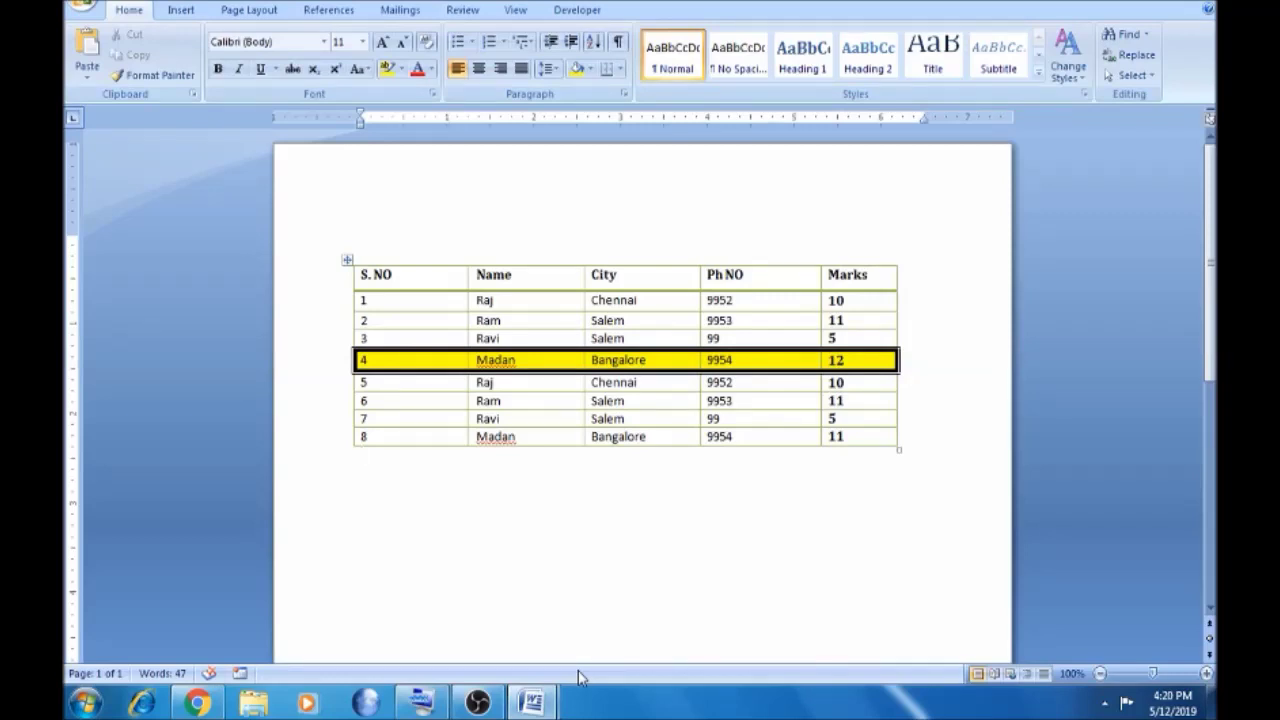
{"action": "left_click", "coordinate": [535, 380]}
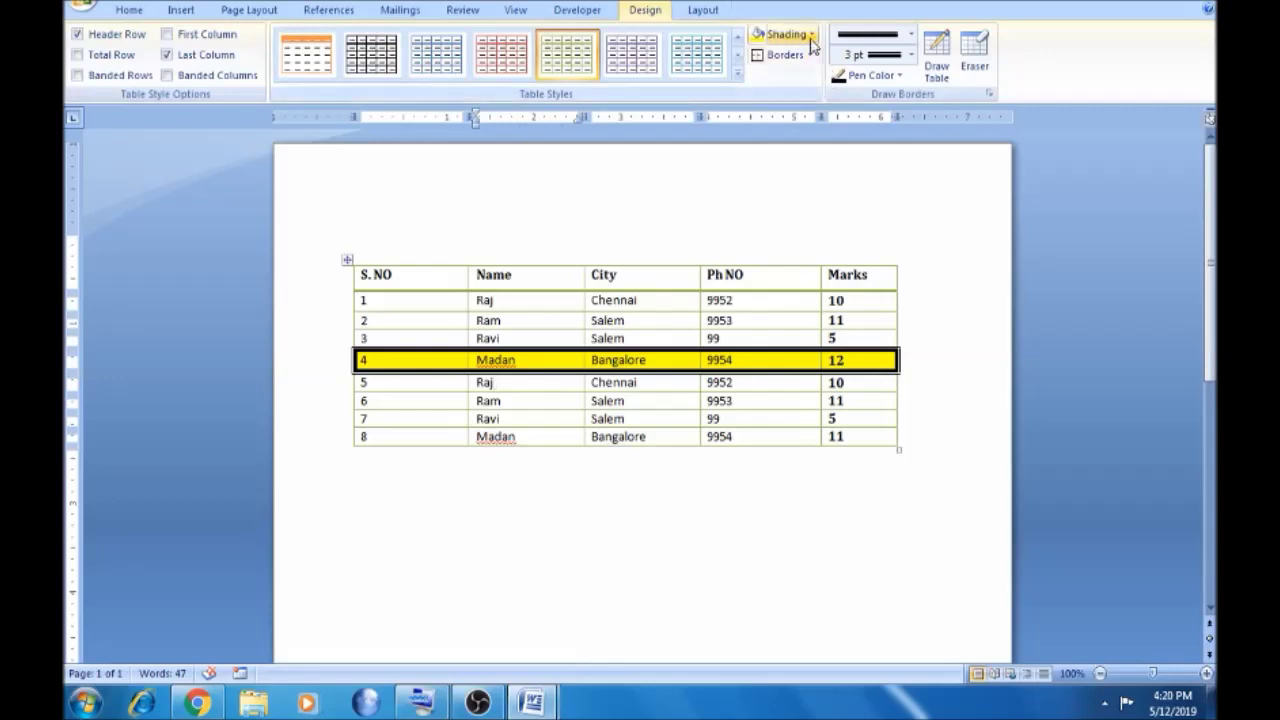
Select all eight rows and apply thick 3 pt All Borders to every cell.
{"action": "left_click", "coordinate": [367, 278]}
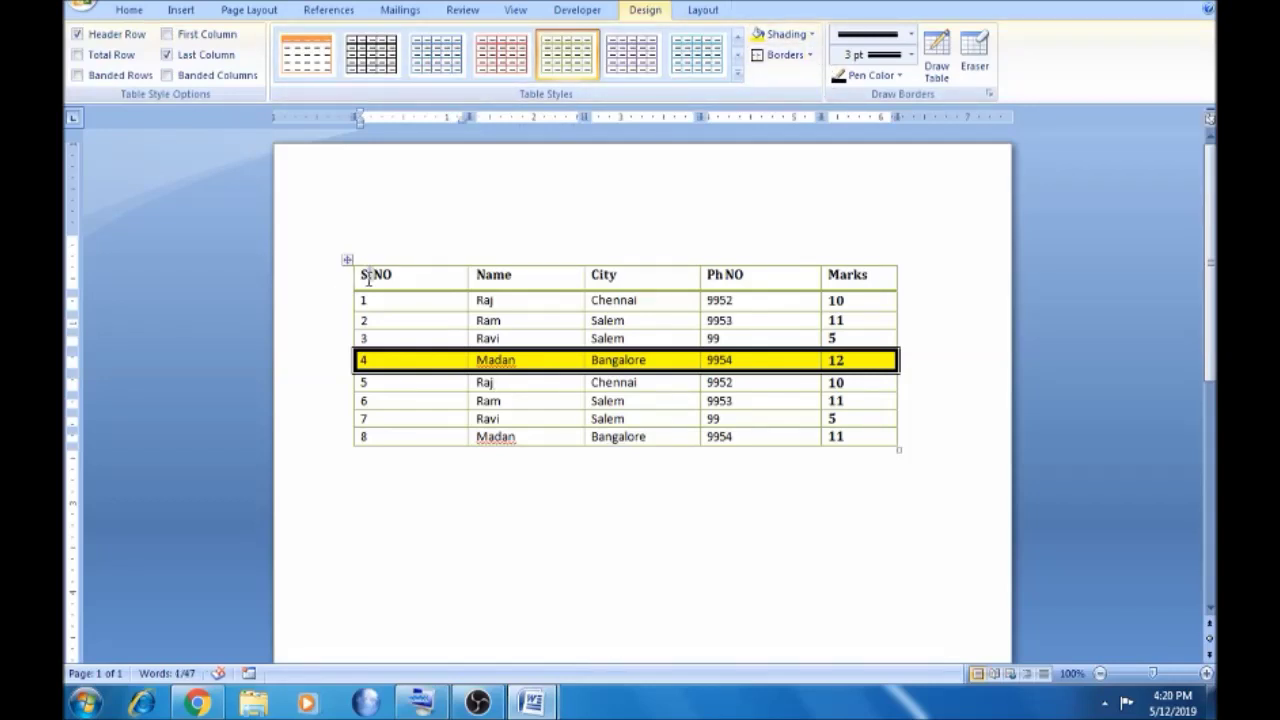
{"action": "key", "text": "shift+Right"}
{"action": "key", "text": "shift+Right"}
{"action": "key", "text": "shift+Right"}
{"action": "key", "text": "shift+Right"}
{"action": "key", "text": "shift+Right"}
{"action": "key", "text": "shift+Right"}
{"action": "key", "text": "shift+Right"}
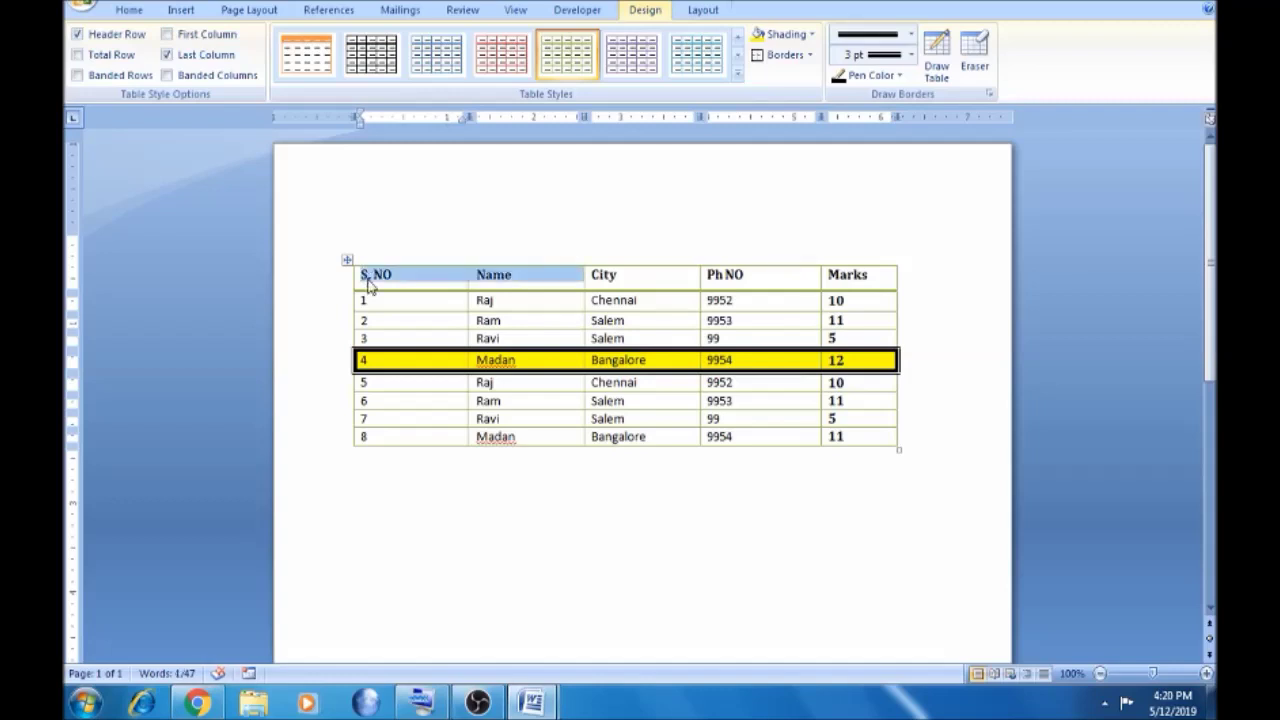
{"action": "key", "text": "shift+Right"}
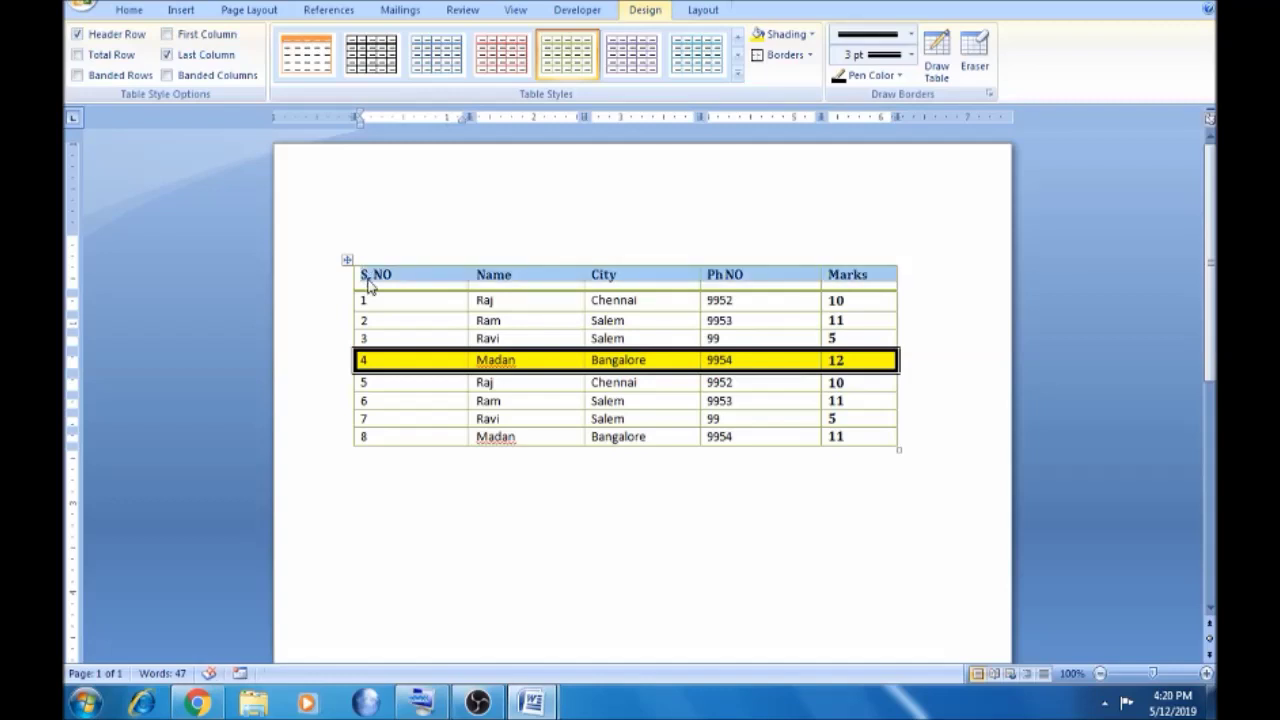
{"action": "key", "text": "shift+Down"}
{"action": "key", "text": "shift+Down"}
{"action": "key", "text": "shift+Down"}
{"action": "key", "text": "shift+Down"}
{"action": "key", "text": "shift+Down"}
{"action": "key", "text": "shift+Down"}
{"action": "key", "text": "shift+Down"}
{"action": "key", "text": "shift+Down"}
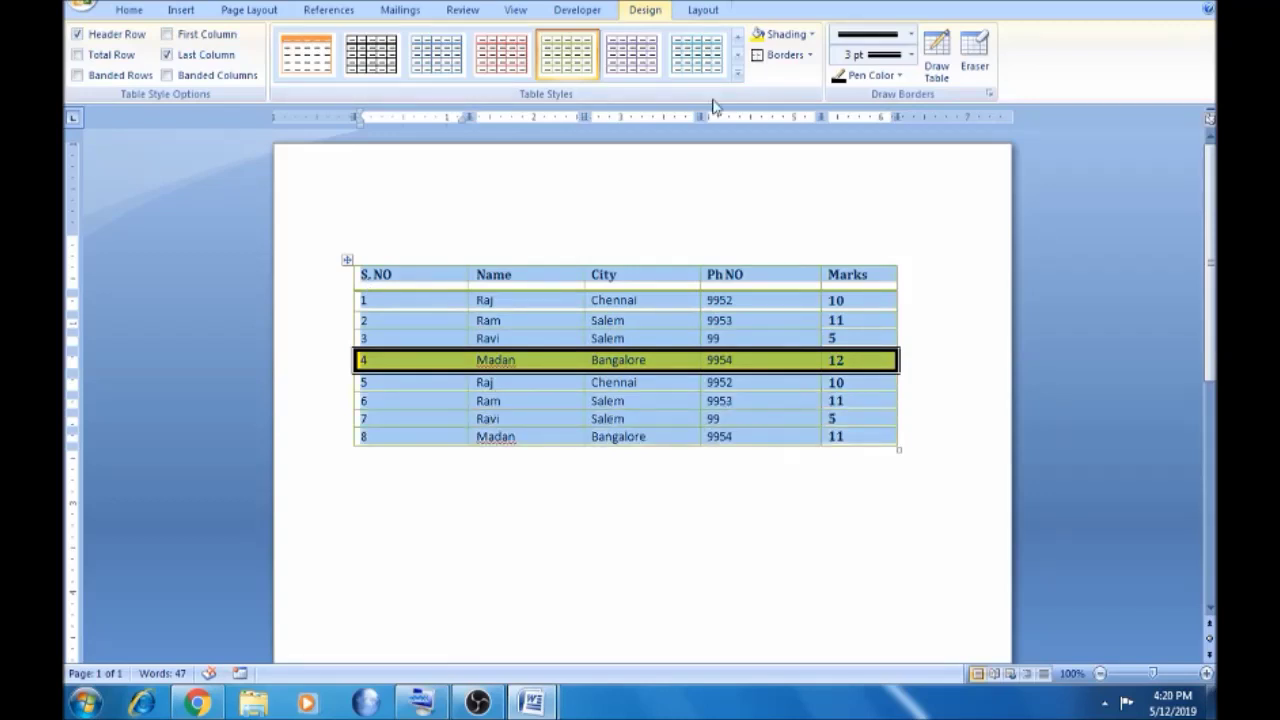
{"action": "left_click", "coordinate": [808, 56]}
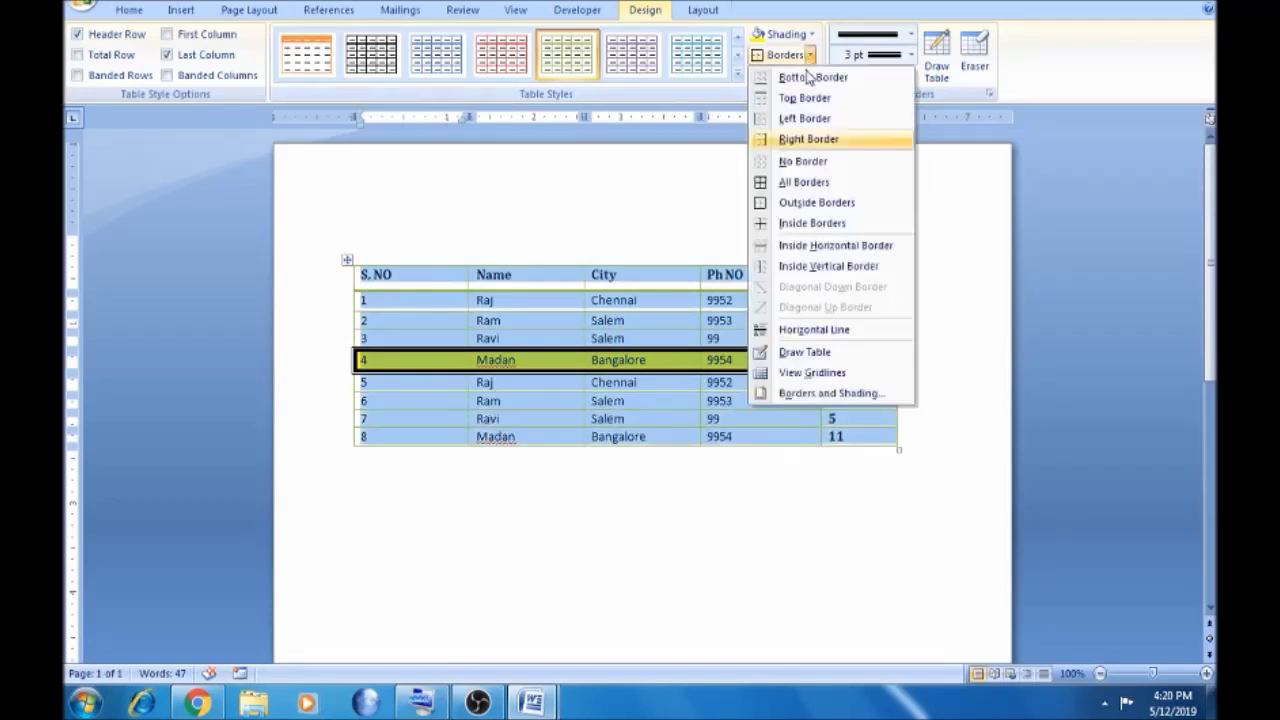
{"action": "left_click", "coordinate": [798, 185]}
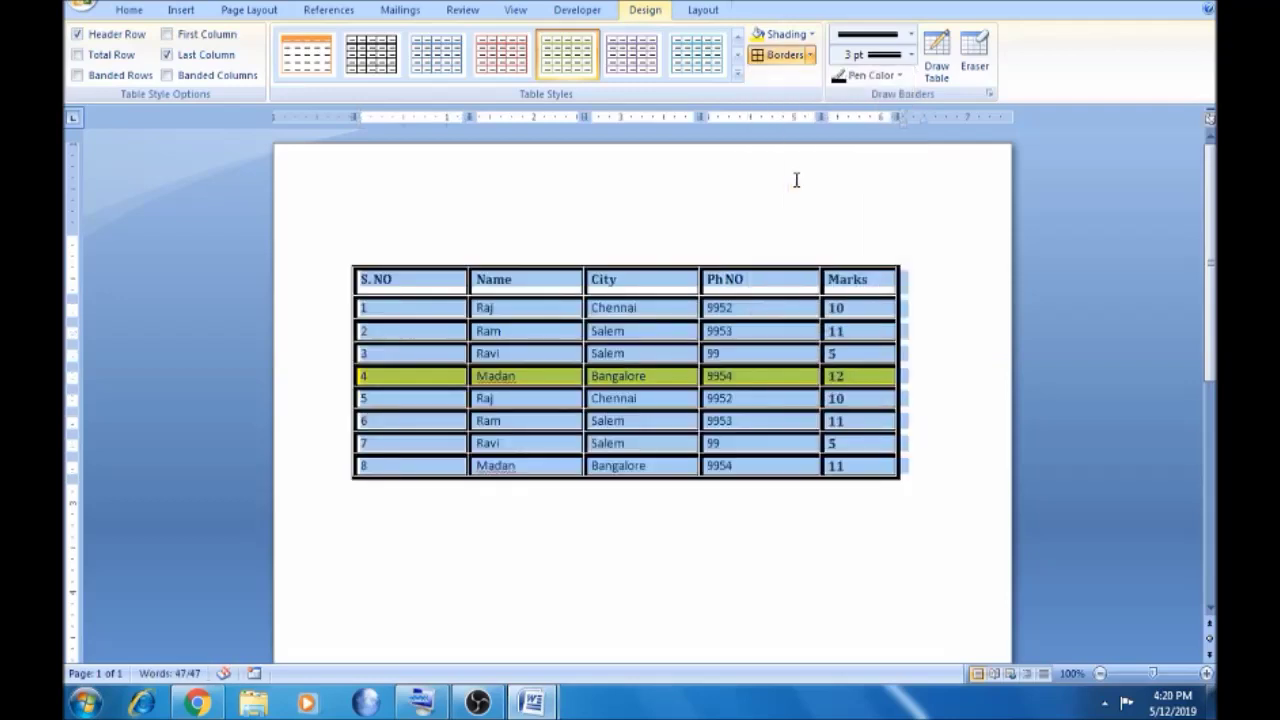
{"action": "left_click", "coordinate": [592, 571]}
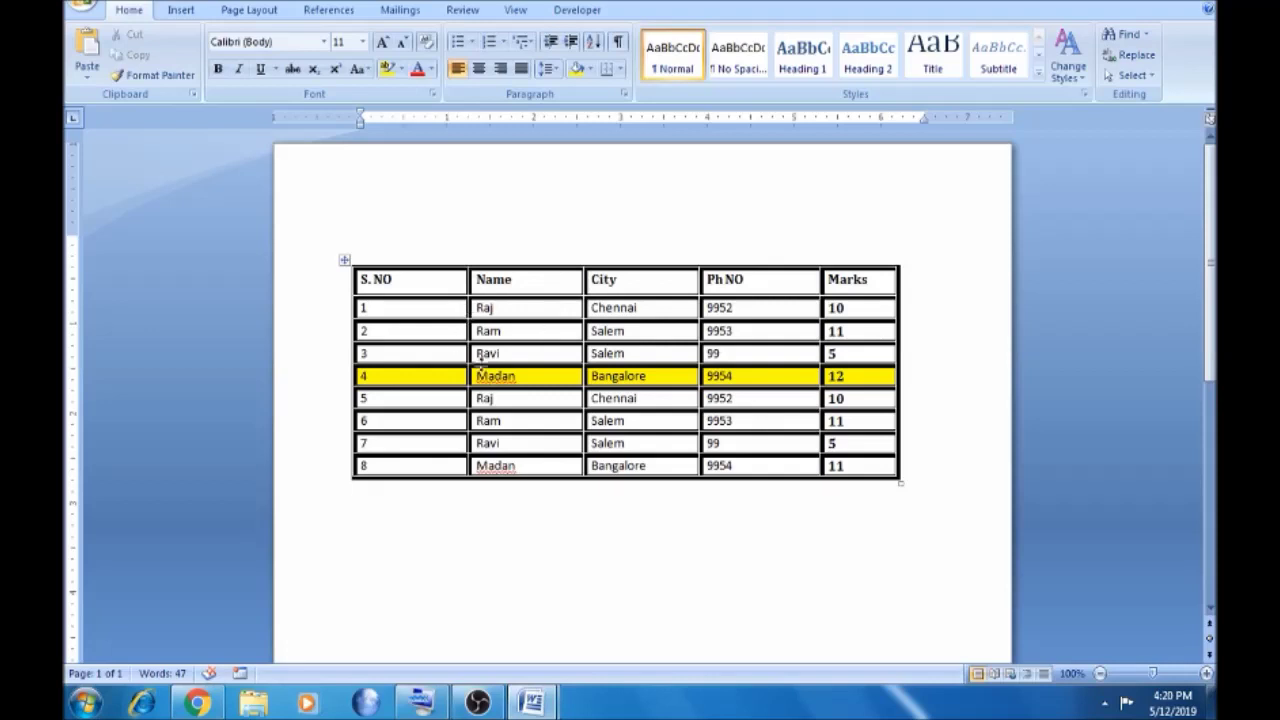
Try No Border on the first data cell, undo it, and select the table.
{"action": "left_click", "coordinate": [418, 313]}
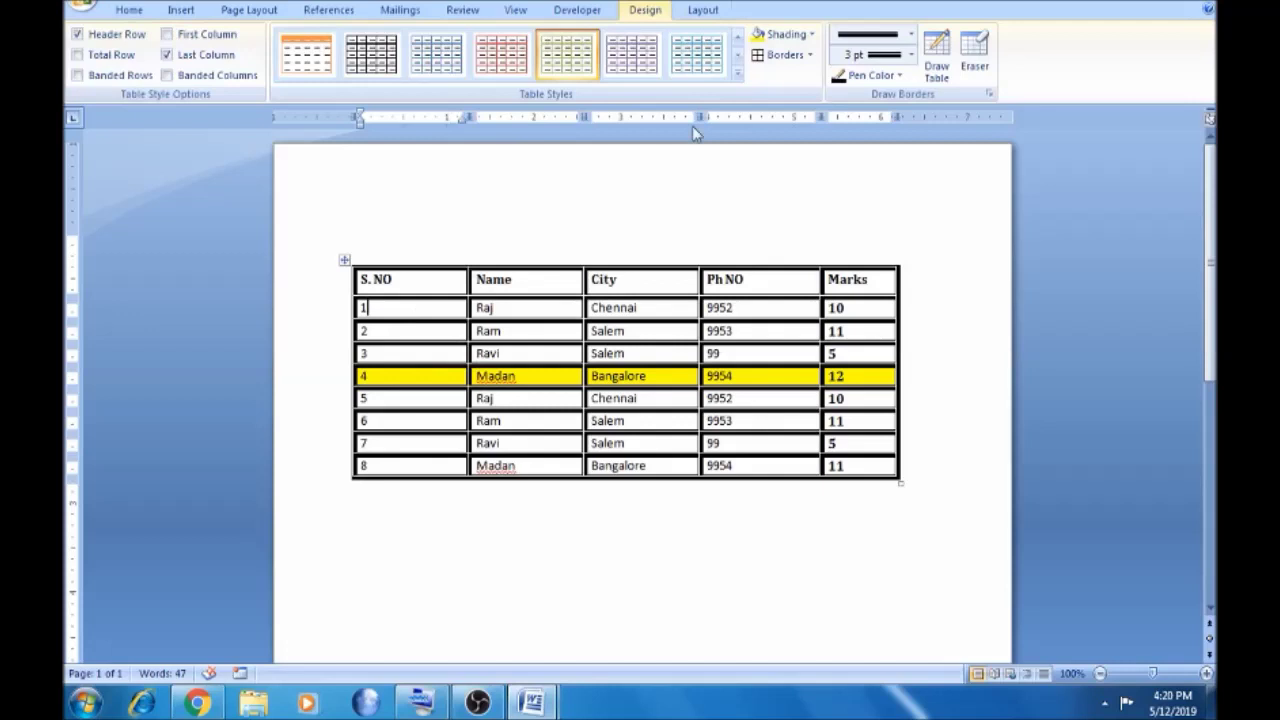
{"action": "left_click", "coordinate": [810, 56]}
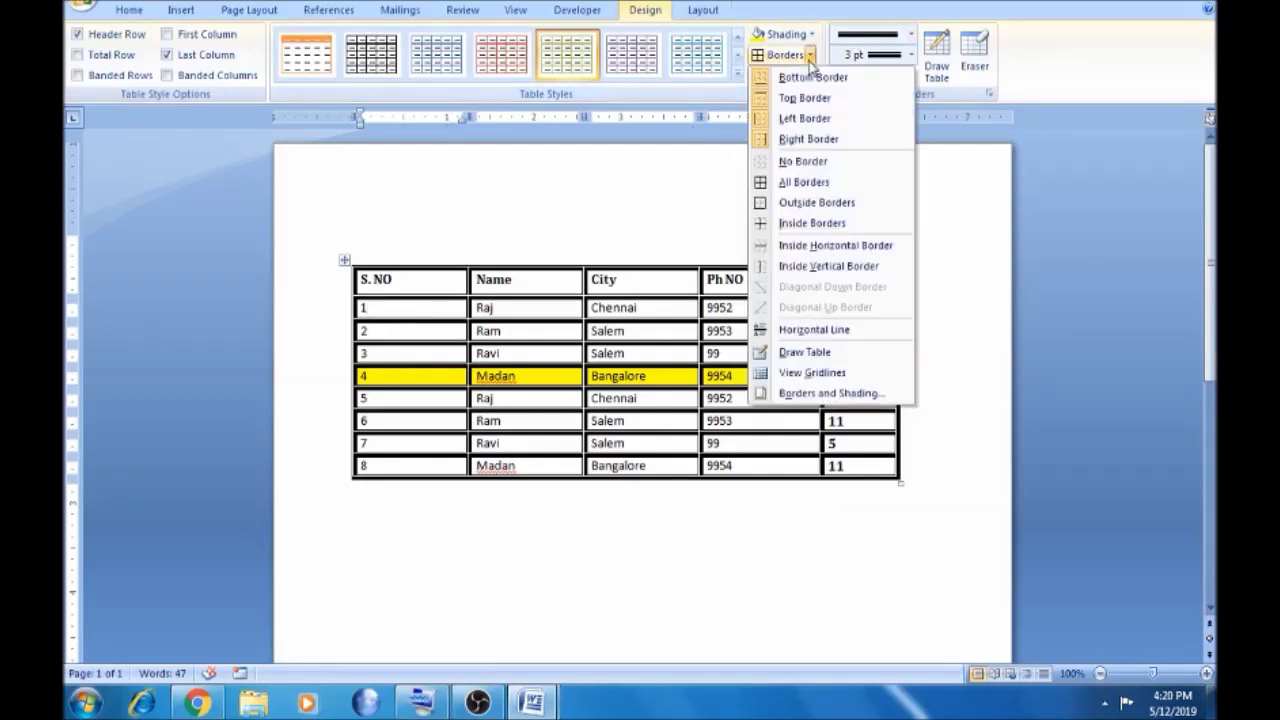
{"action": "left_click", "coordinate": [803, 163]}
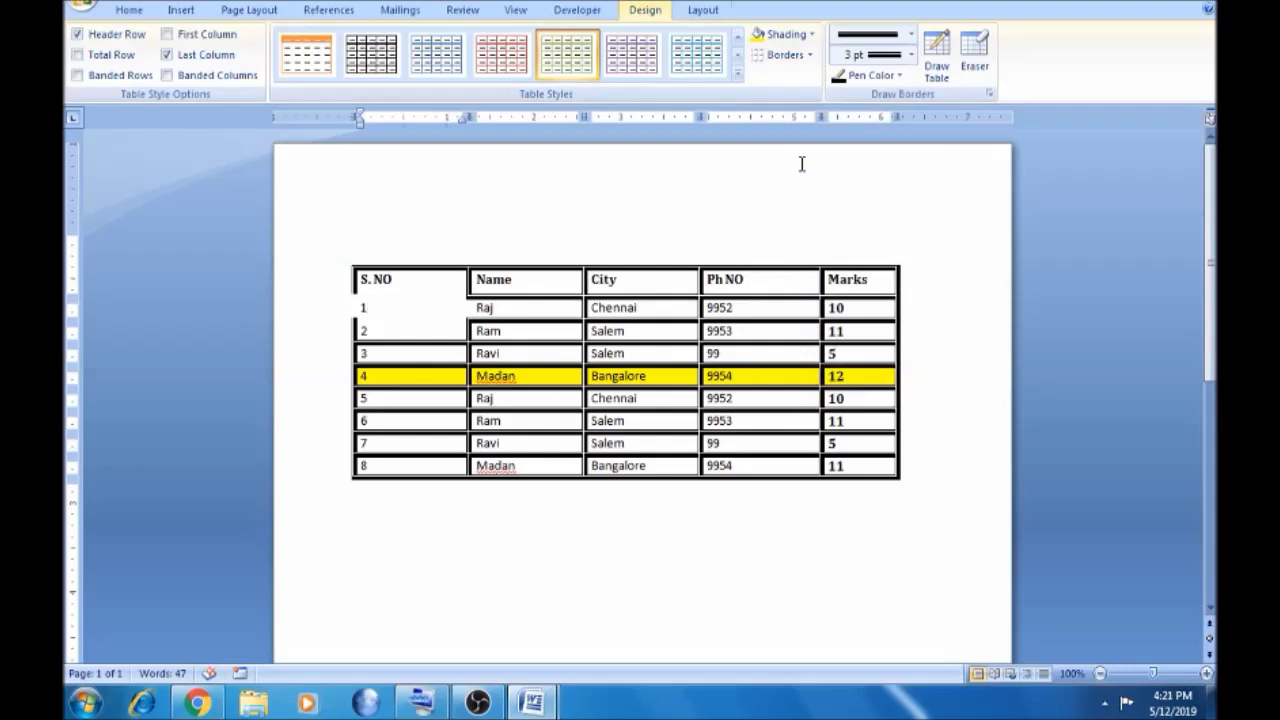
{"action": "key", "text": "ctrl+z"}
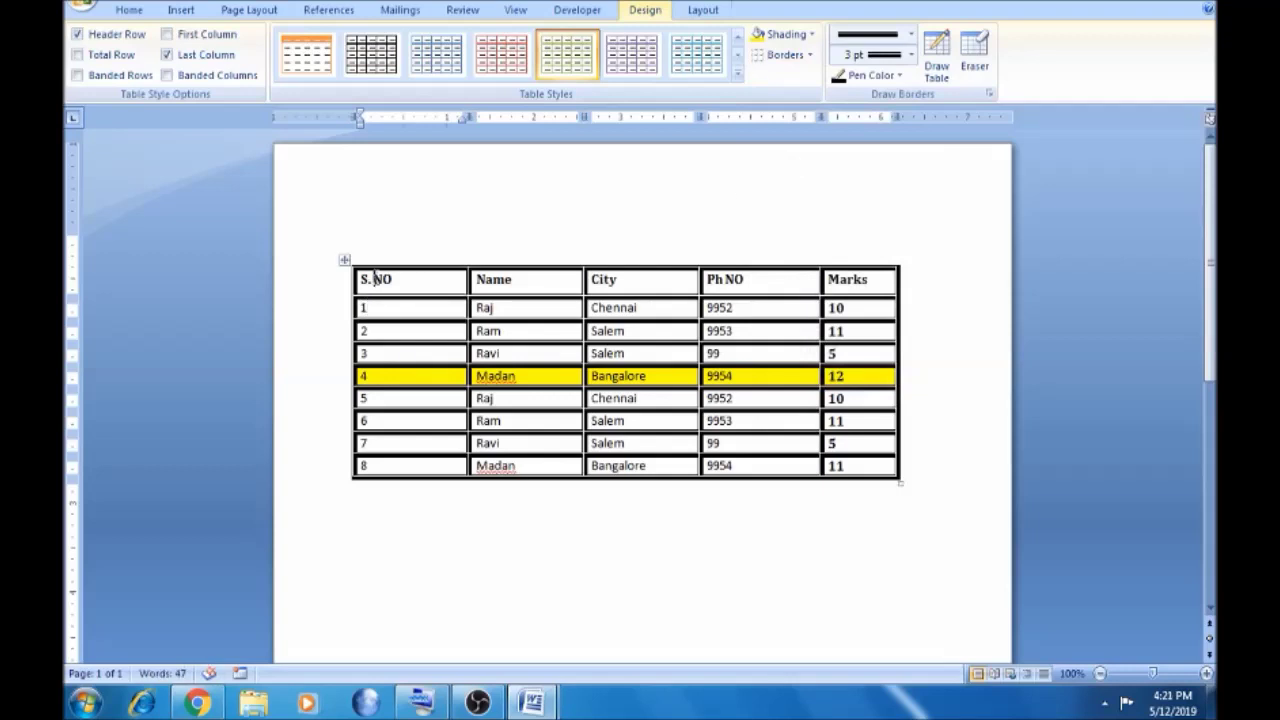
{"action": "key", "text": "ctrl+a"}
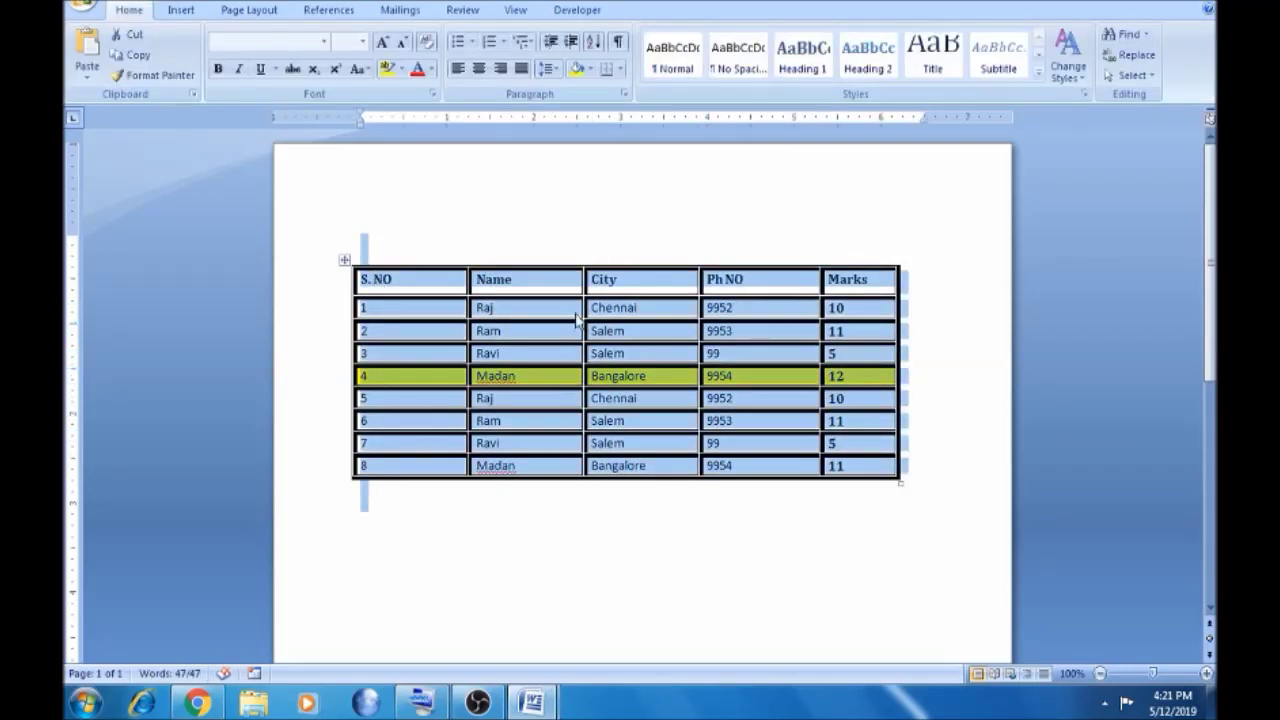
{"action": "left_click", "coordinate": [576, 318]}
Select the whole table, remove all borders, then add a thick Outside Border only.
{"action": "double_click", "coordinate": [390, 283]}
{"action": "key", "text": "shift+Right"}
{"action": "key", "text": "shift+Right"}
{"action": "key", "text": "shift+Right"}
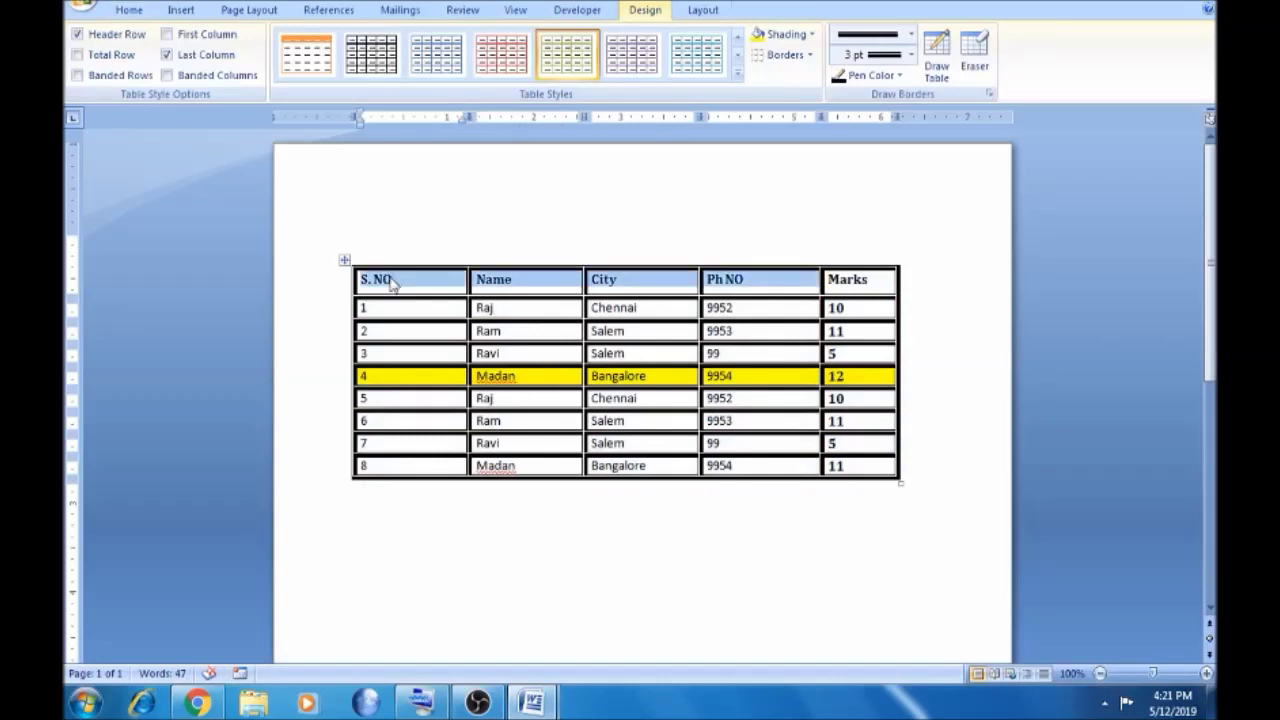
{"action": "key", "text": "shift+Right"}
{"action": "key", "text": "shift+Down"}
{"action": "key", "text": "shift+Down"}
{"action": "key", "text": "shift+Down"}
{"action": "key", "text": "shift+Down"}
{"action": "key", "text": "shift+Down"}
{"action": "key", "text": "shift+Down"}
{"action": "key", "text": "shift+Down"}
{"action": "key", "text": "shift+Down"}
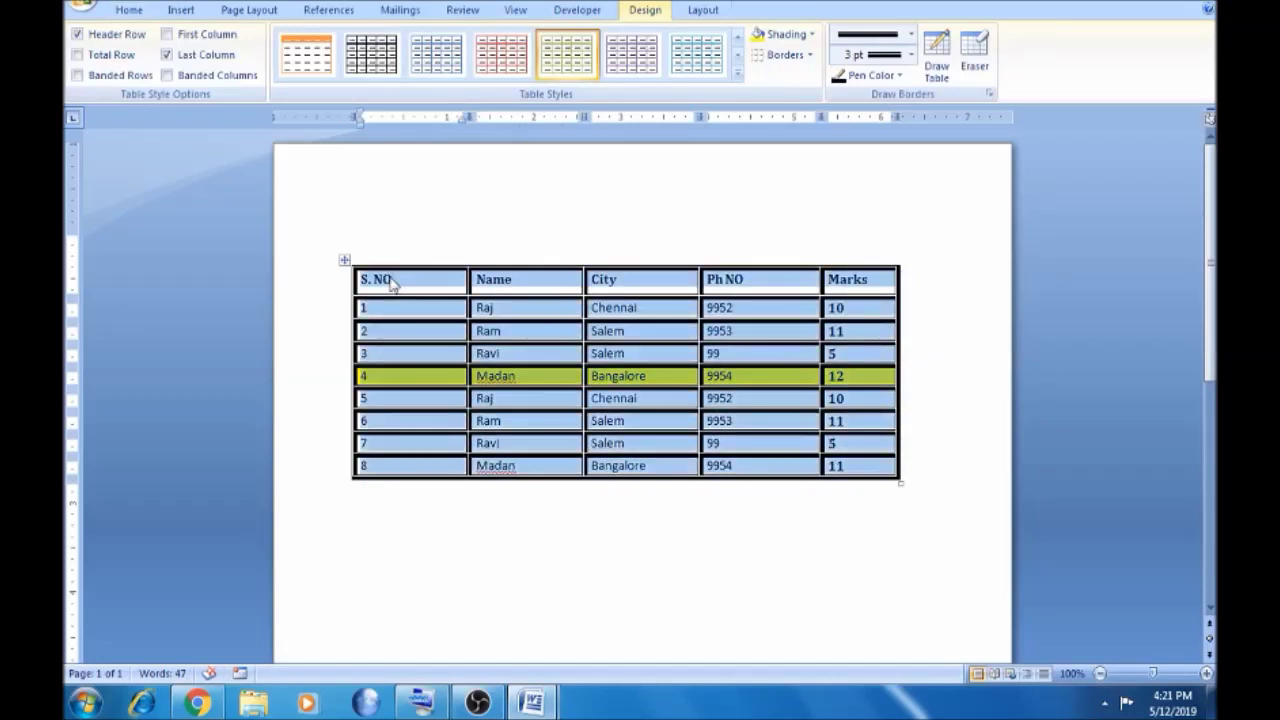
{"action": "left_click", "coordinate": [783, 55]}
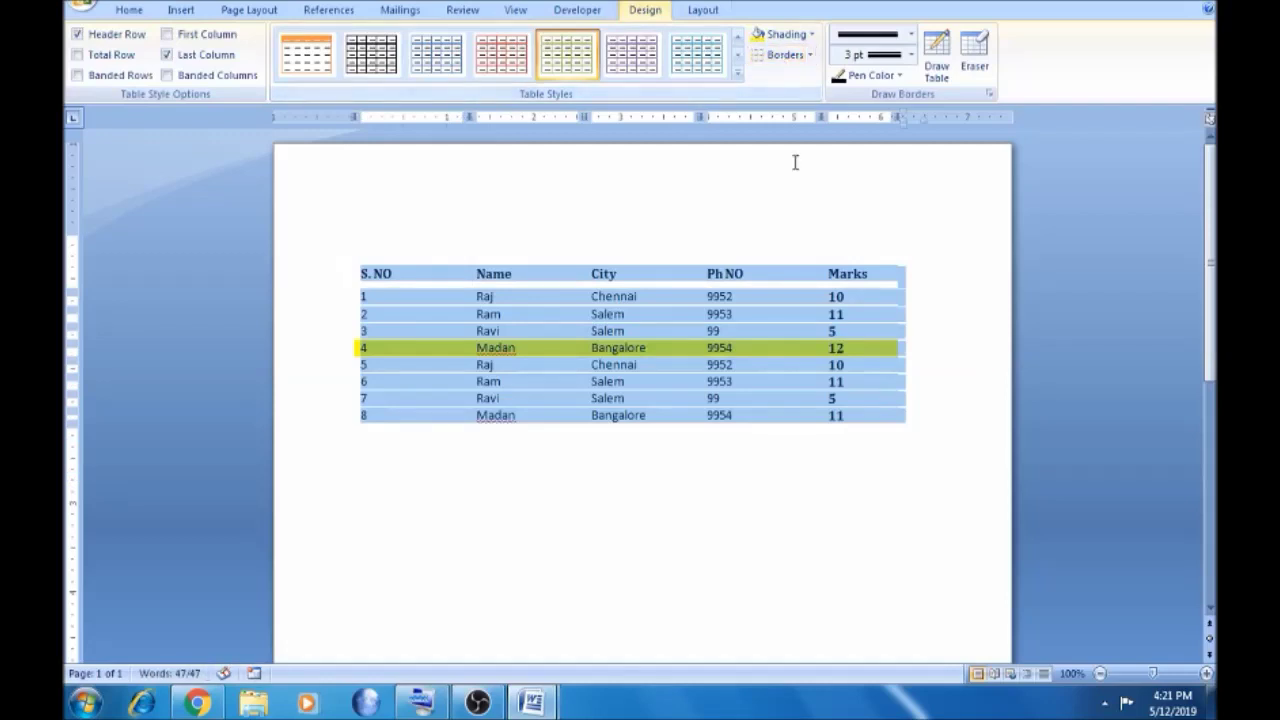
{"action": "left_click", "coordinate": [811, 56]}
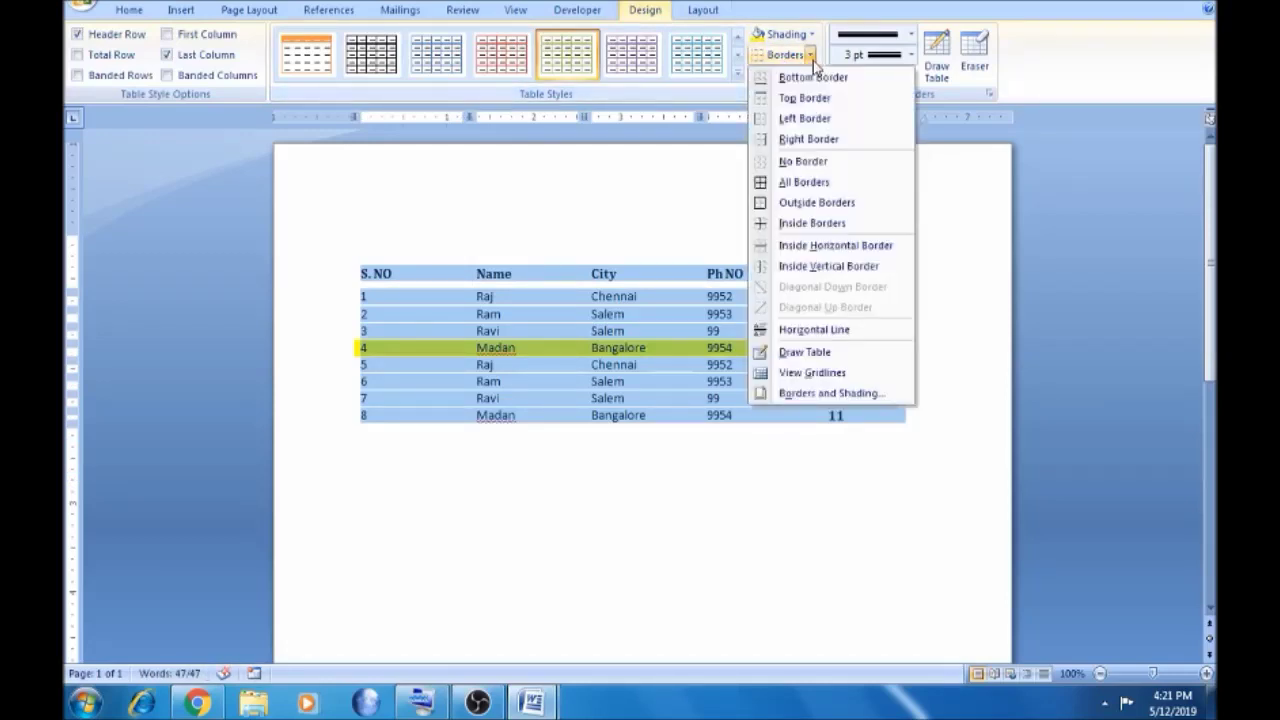
{"action": "left_click", "coordinate": [817, 203]}
{"action": "left_click", "coordinate": [666, 543]}
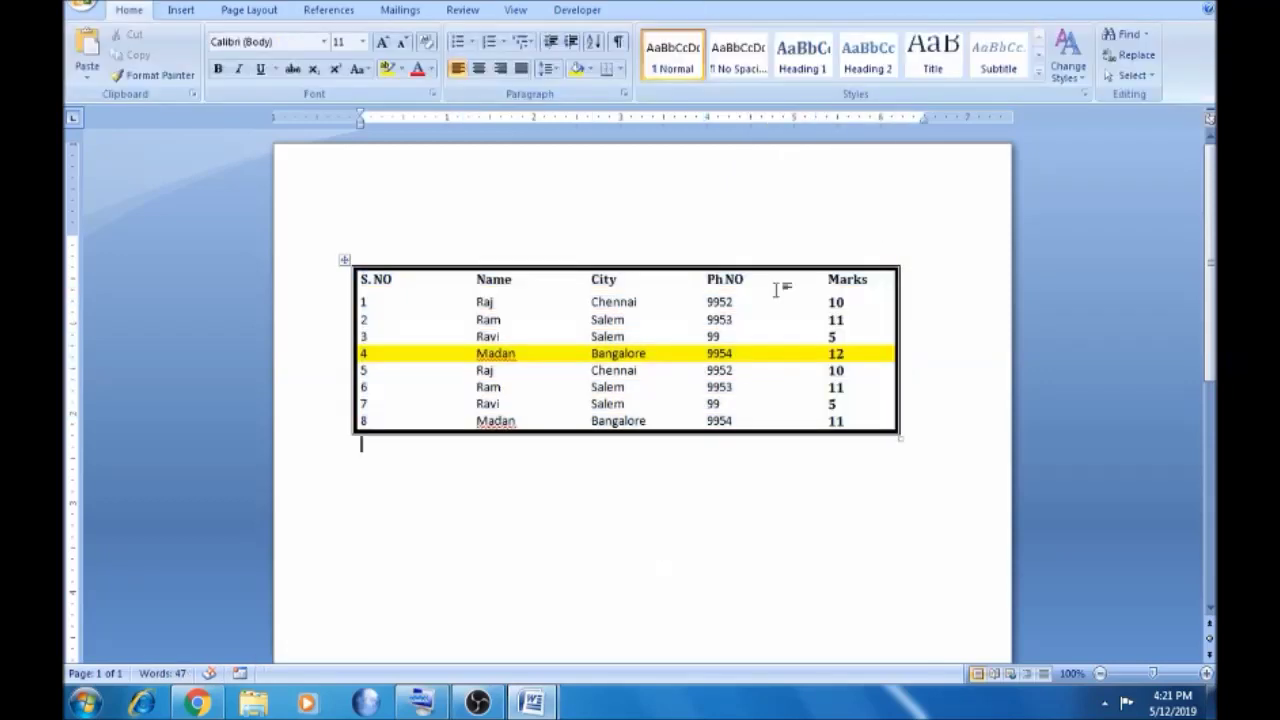
{"action": "left_click", "coordinate": [653, 388]}
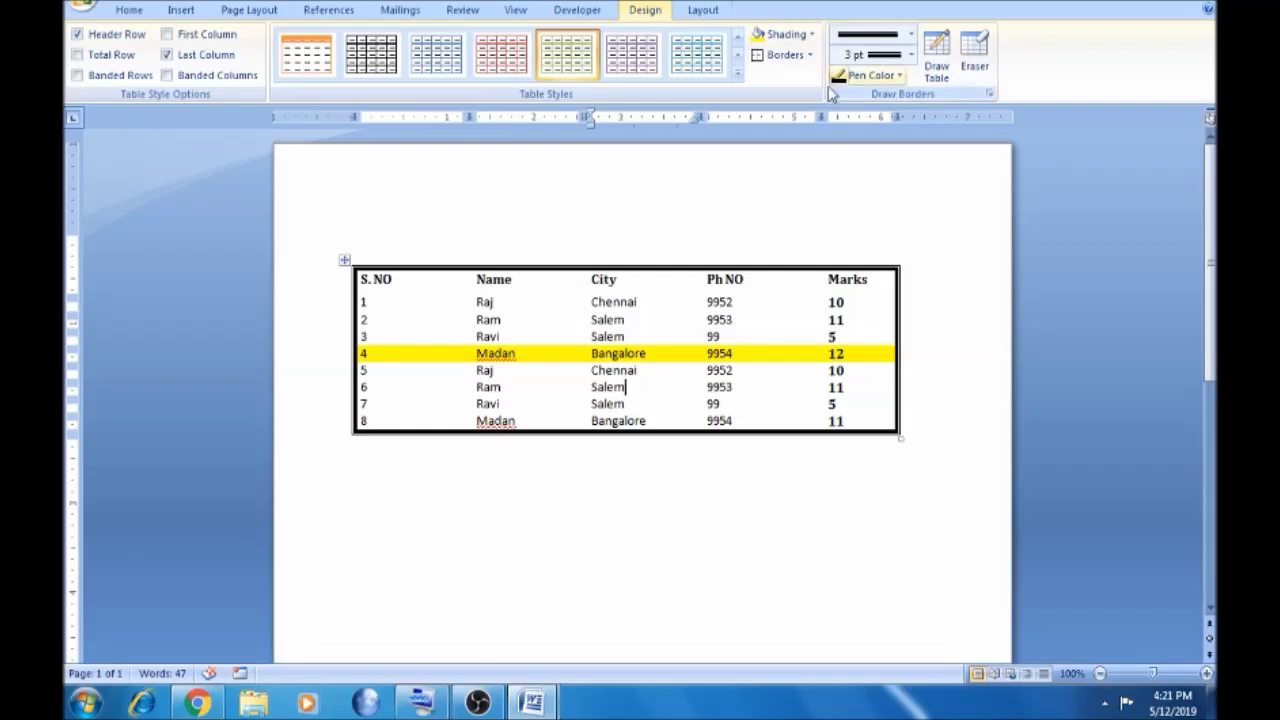
Set the border pen to a thick solid line in light green.
{"action": "left_click", "coordinate": [911, 36]}
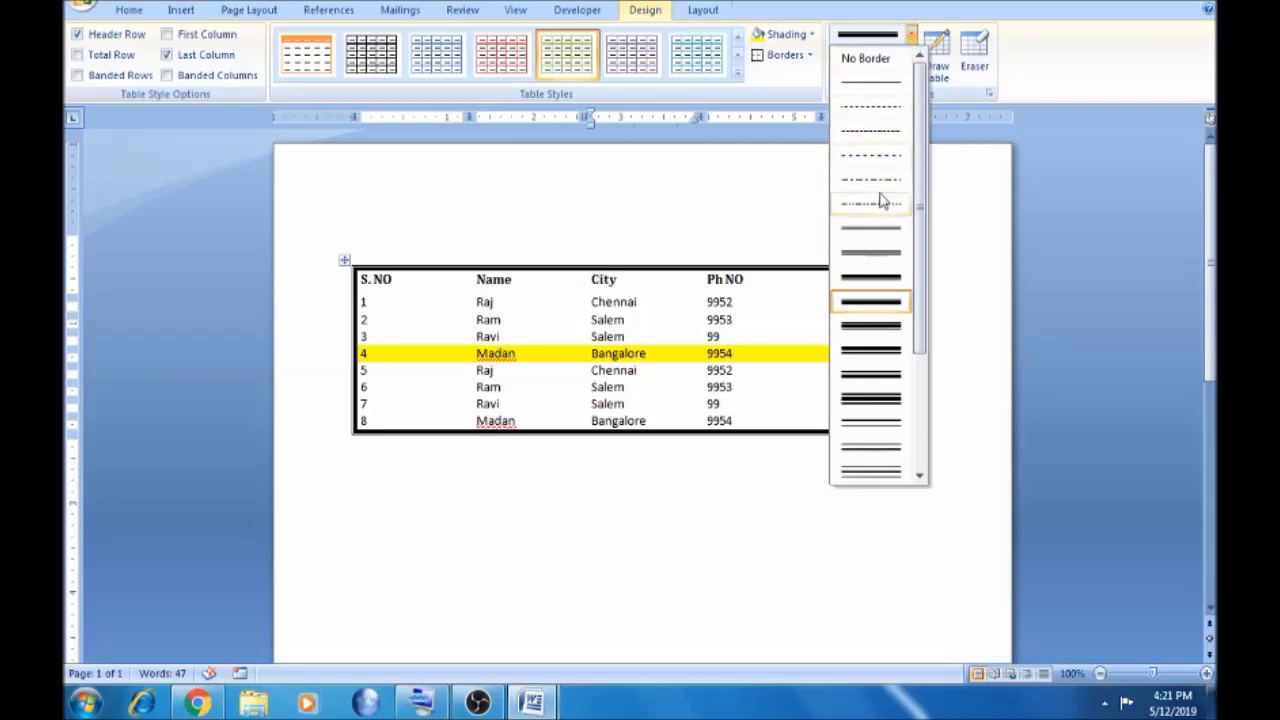
{"action": "left_click", "coordinate": [873, 280]}
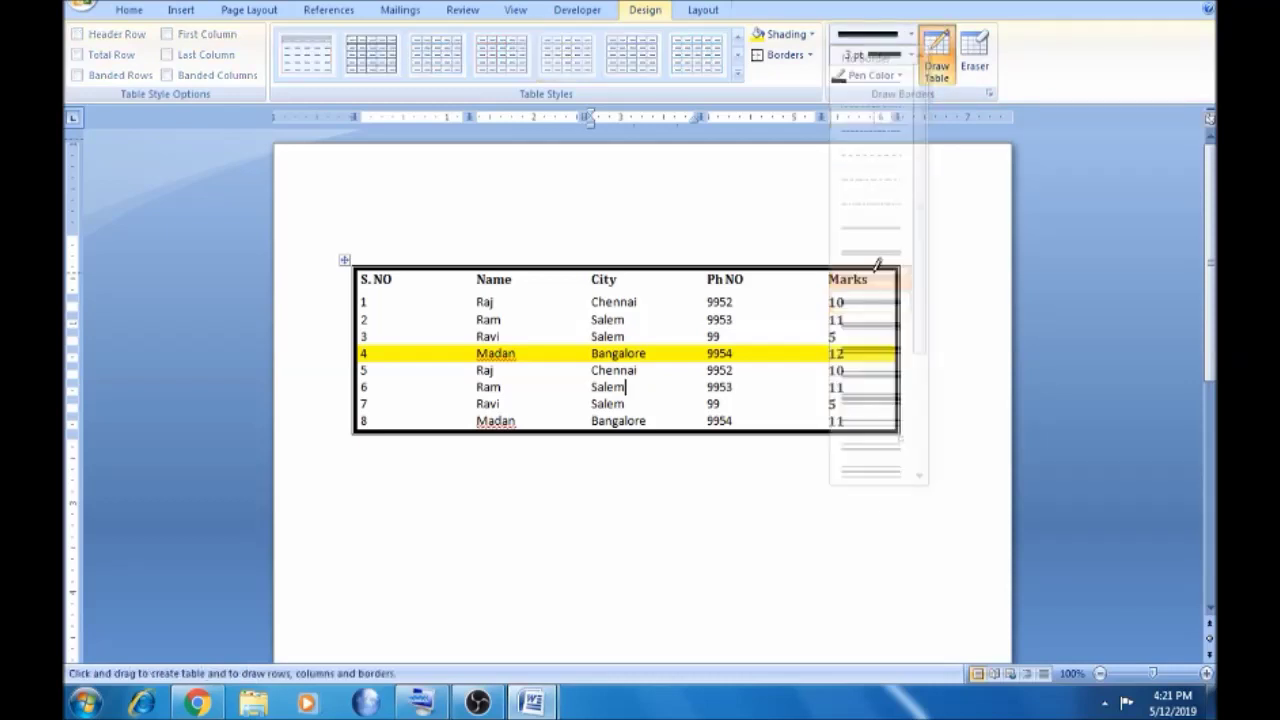
{"action": "left_click", "coordinate": [900, 77]}
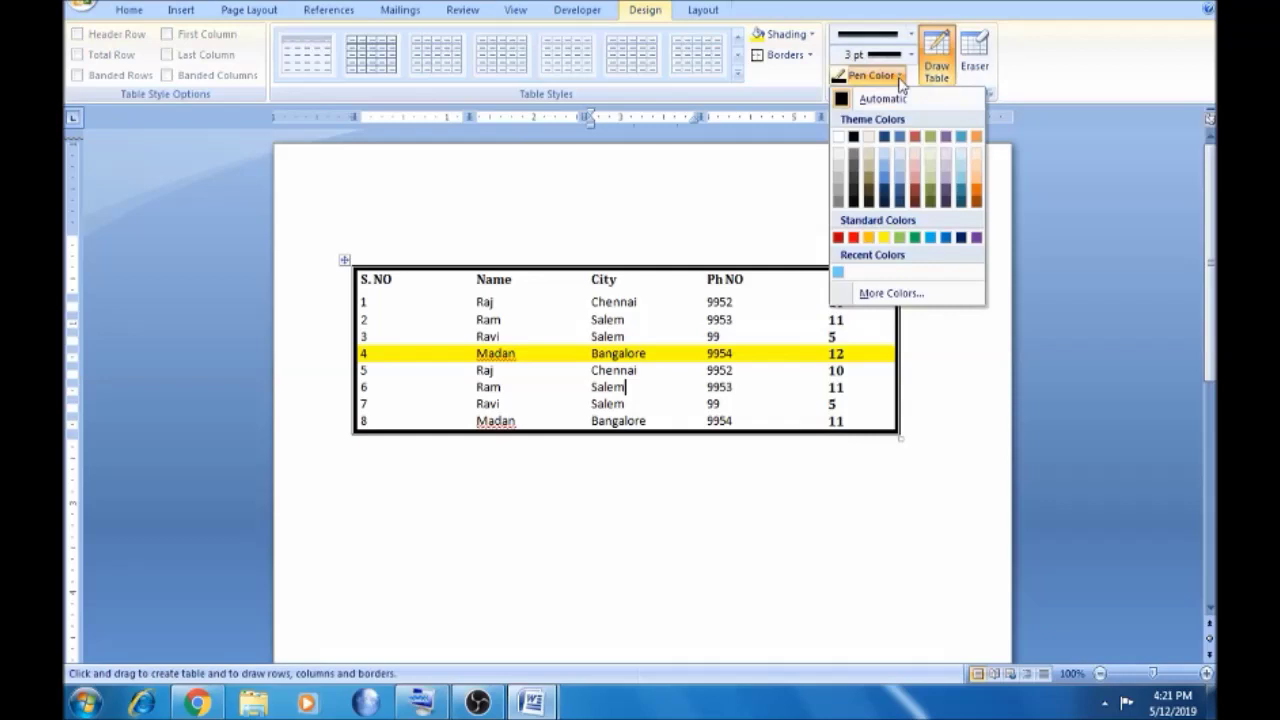
{"action": "left_click", "coordinate": [900, 238]}
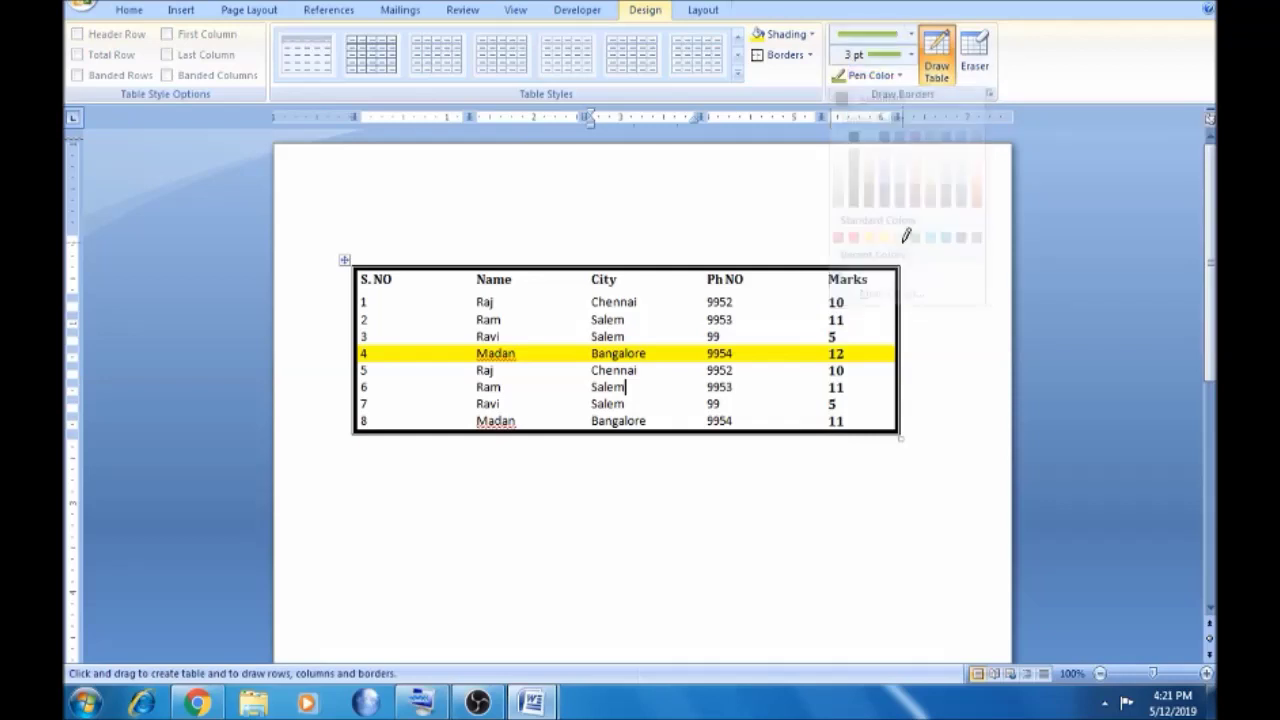
{"action": "left_click", "coordinate": [762, 268]}
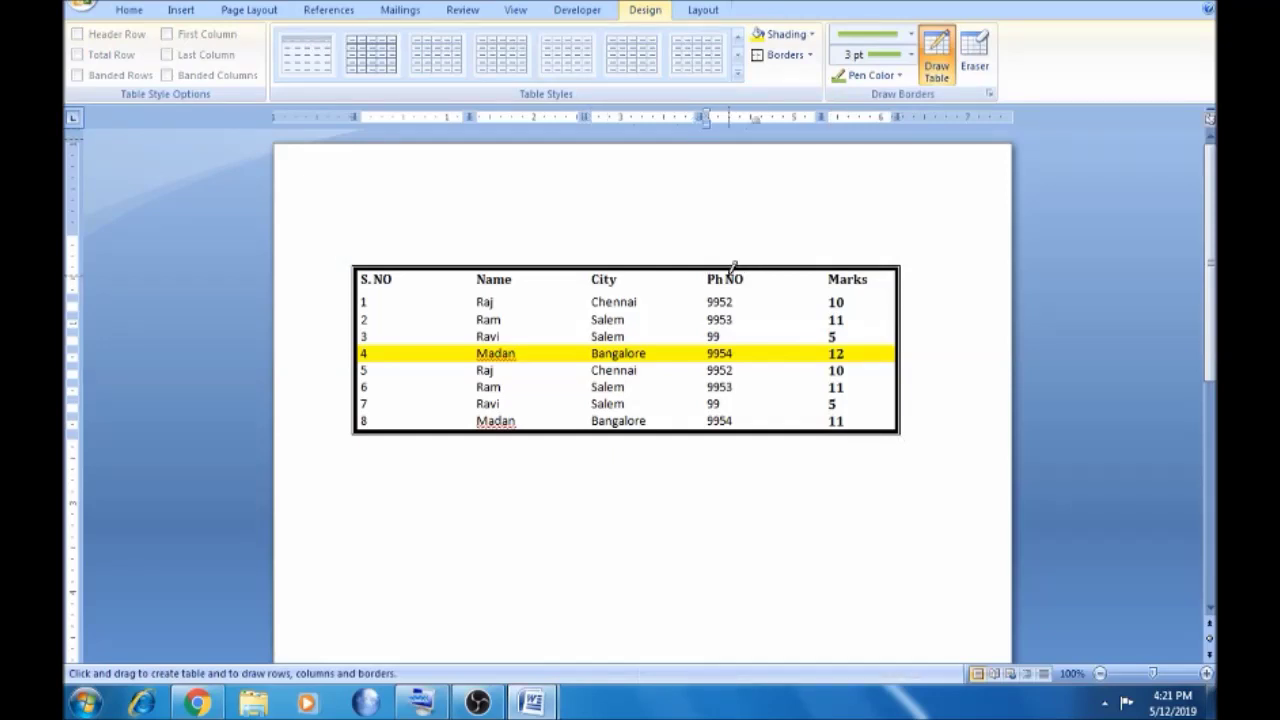
{"action": "left_click", "coordinate": [667, 281]}
Apply All Borders to the table with the green pen.
{"action": "left_click", "coordinate": [811, 56]}
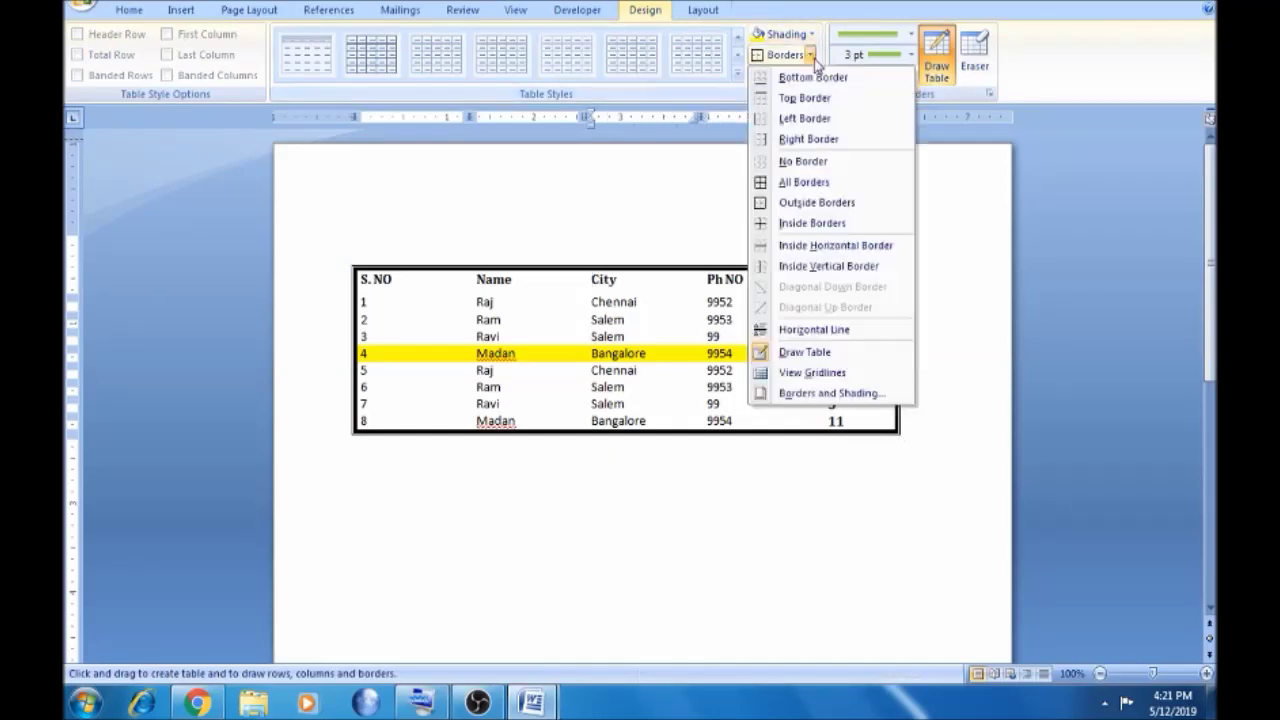
{"action": "left_click", "coordinate": [812, 183]}
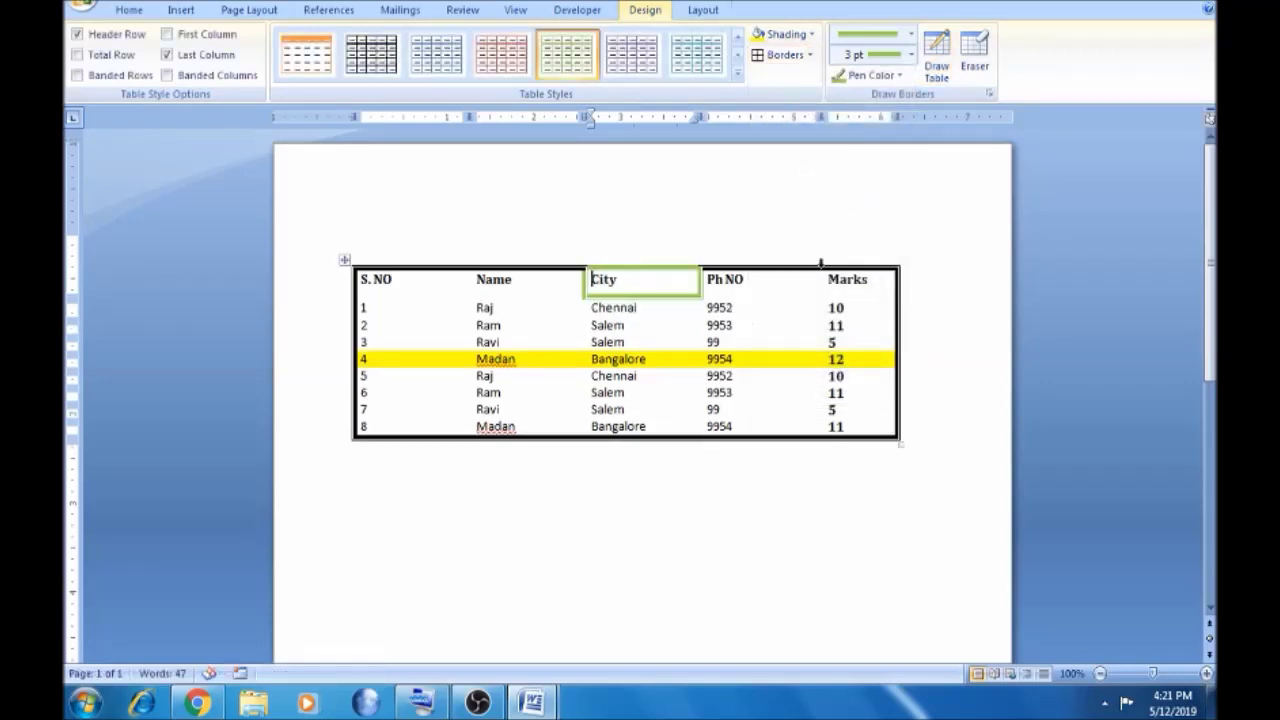
{"action": "left_click", "coordinate": [792, 281]}
{"action": "left_click", "coordinate": [641, 323]}
Select the header and first data rows and give them green All Borders too.
{"action": "left_click", "coordinate": [445, 287]}
{"action": "key", "text": "shift+Right"}
{"action": "key", "text": "shift+Right"}
{"action": "key", "text": "shift+Right"}
{"action": "key", "text": "shift+Right"}
{"action": "key", "text": "shift+Right"}
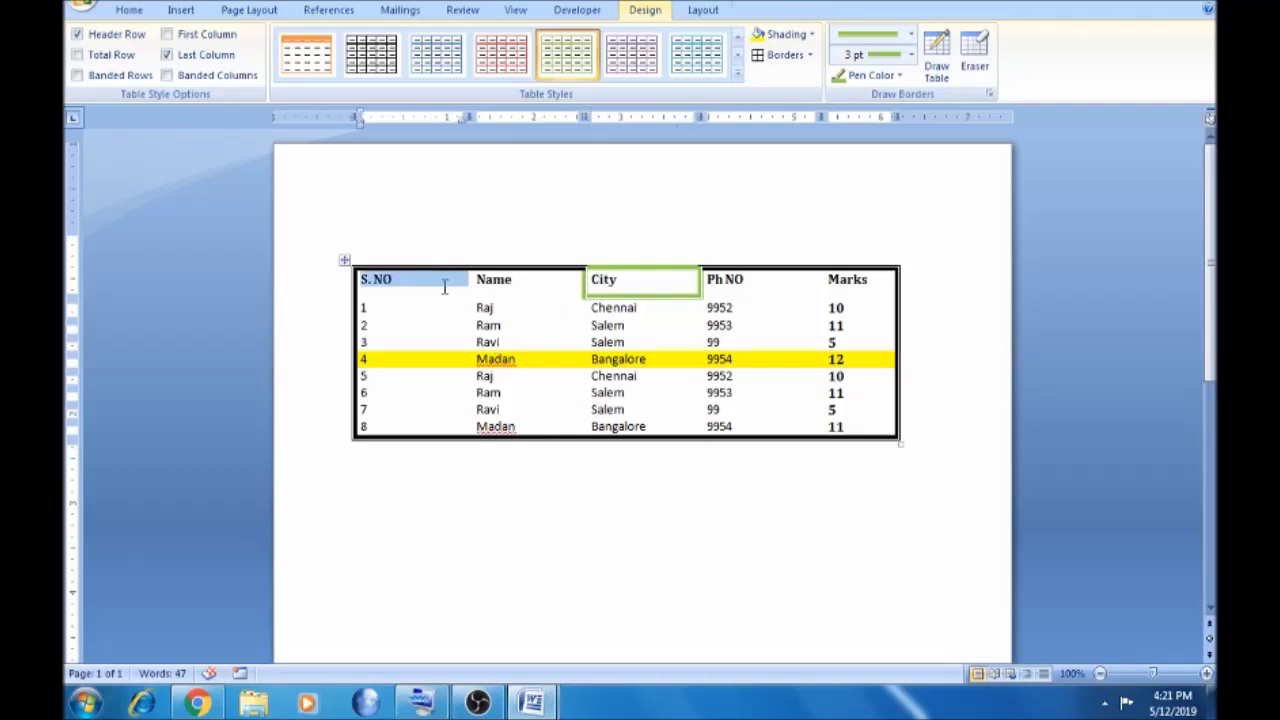
{"action": "key", "text": "shift+Down"}
{"action": "key", "text": "shift+Down"}
{"action": "key", "text": "shift+Down"}
{"action": "key", "text": "shift+Down"}
{"action": "key", "text": "shift+Down"}
{"action": "key", "text": "shift+Down"}
{"action": "key", "text": "shift+Down"}
{"action": "key", "text": "shift+Down"}
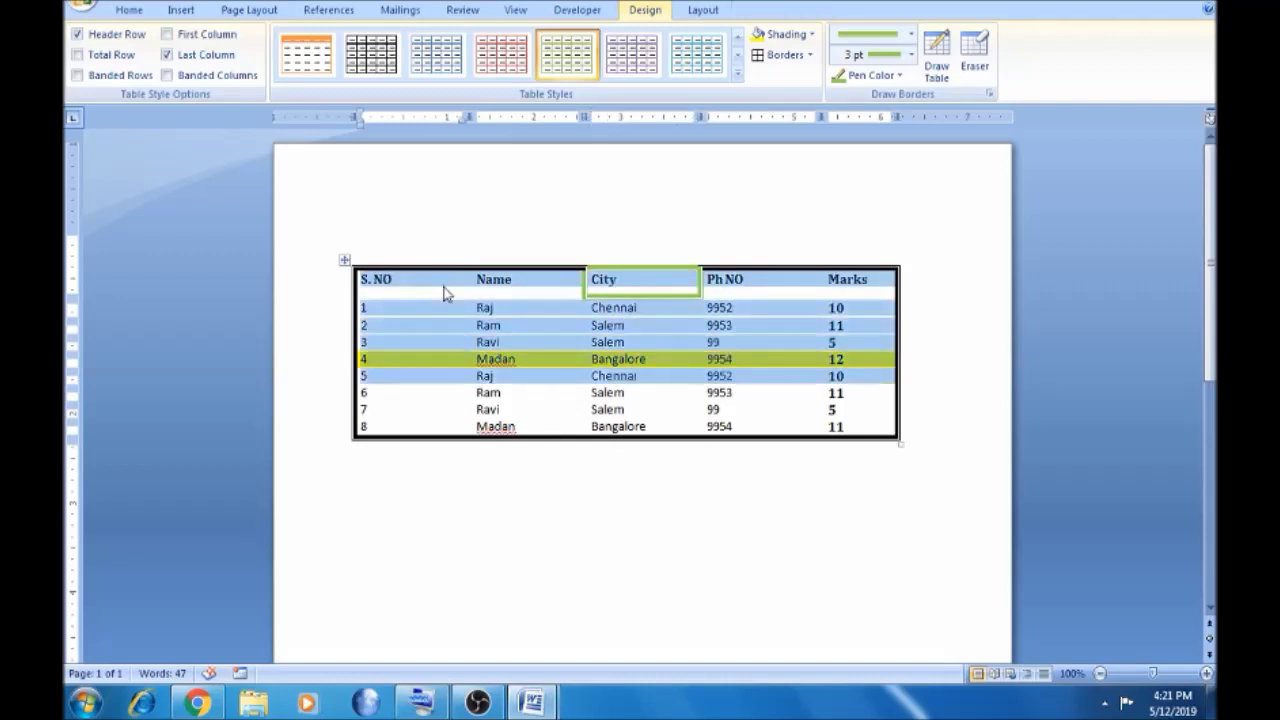
{"action": "left_click", "coordinate": [775, 55]}
{"action": "left_click", "coordinate": [712, 215]}
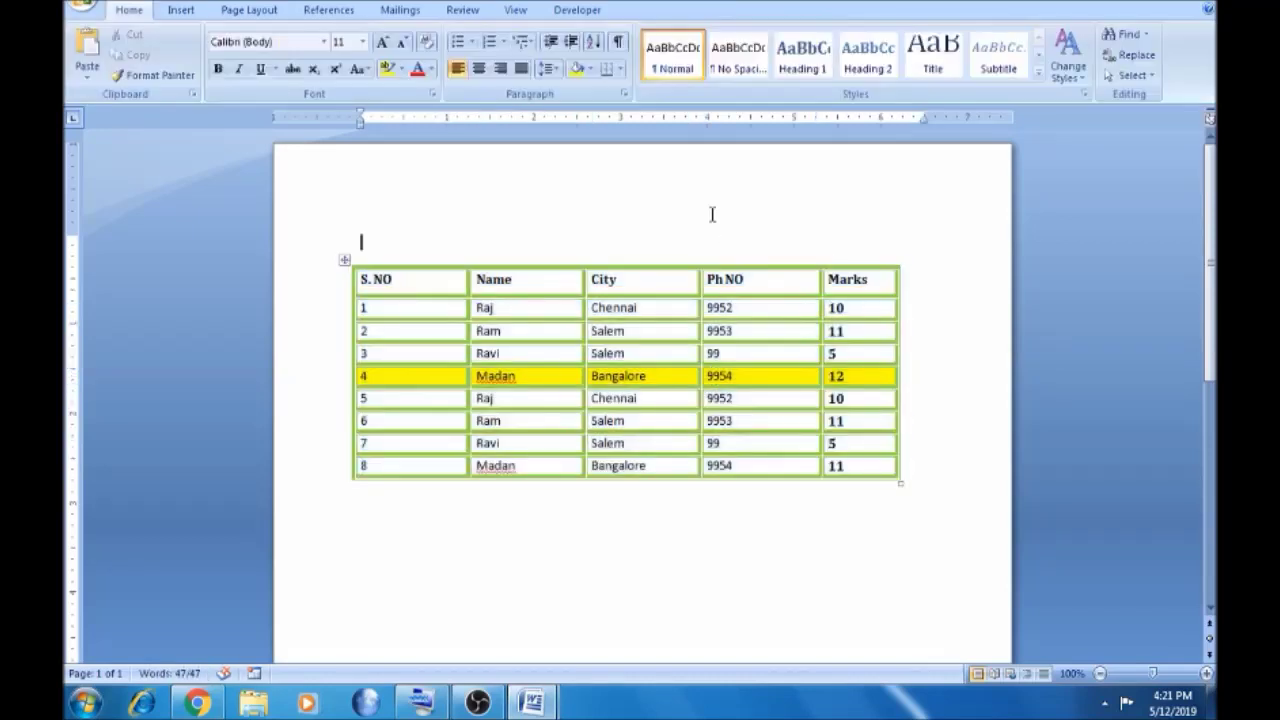
{"action": "left_click", "coordinate": [500, 353]}
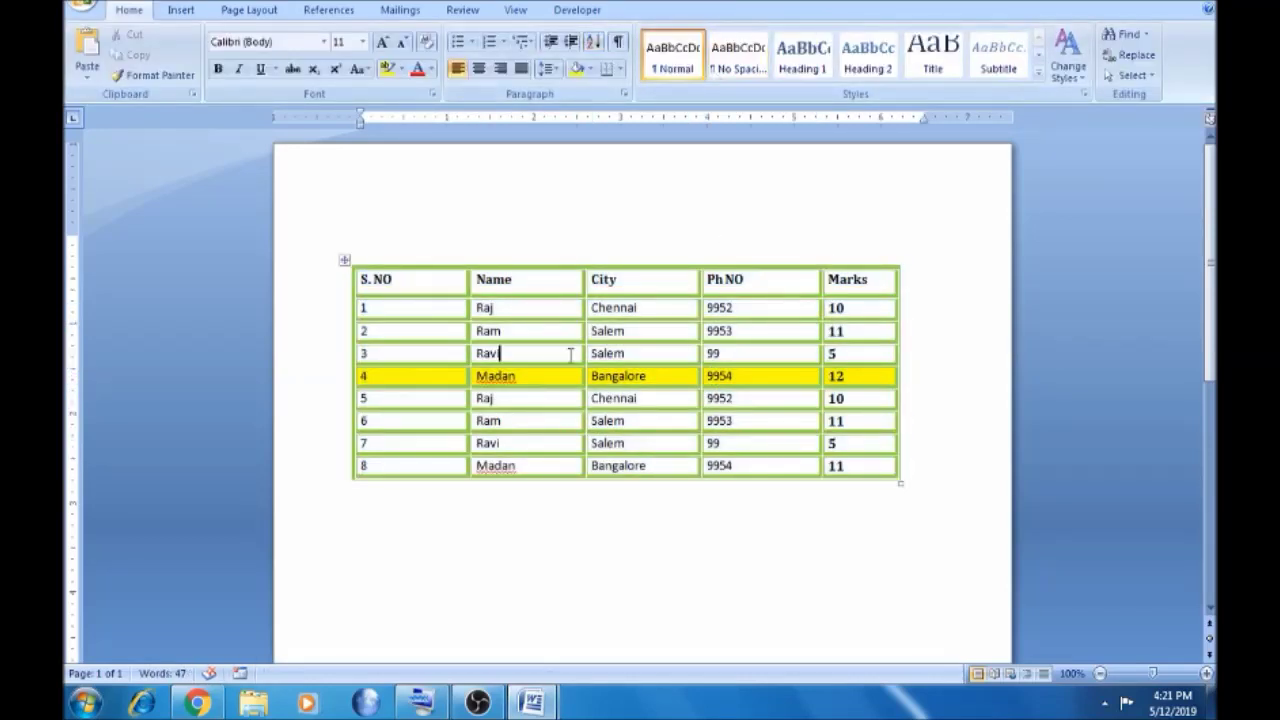
{"action": "left_click", "coordinate": [645, 10]}
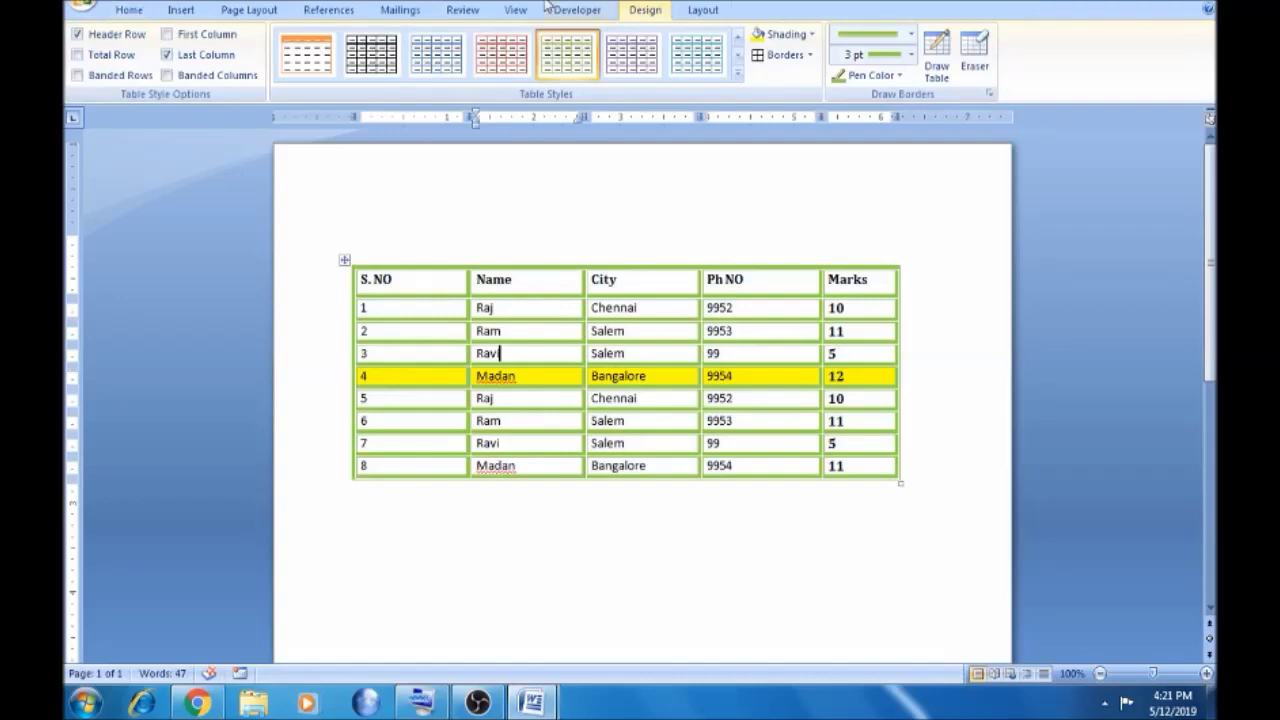
Set the line weight to 6 pt and redraw borders at the top-right and under Ph NO.
{"action": "left_click", "coordinate": [912, 56]}
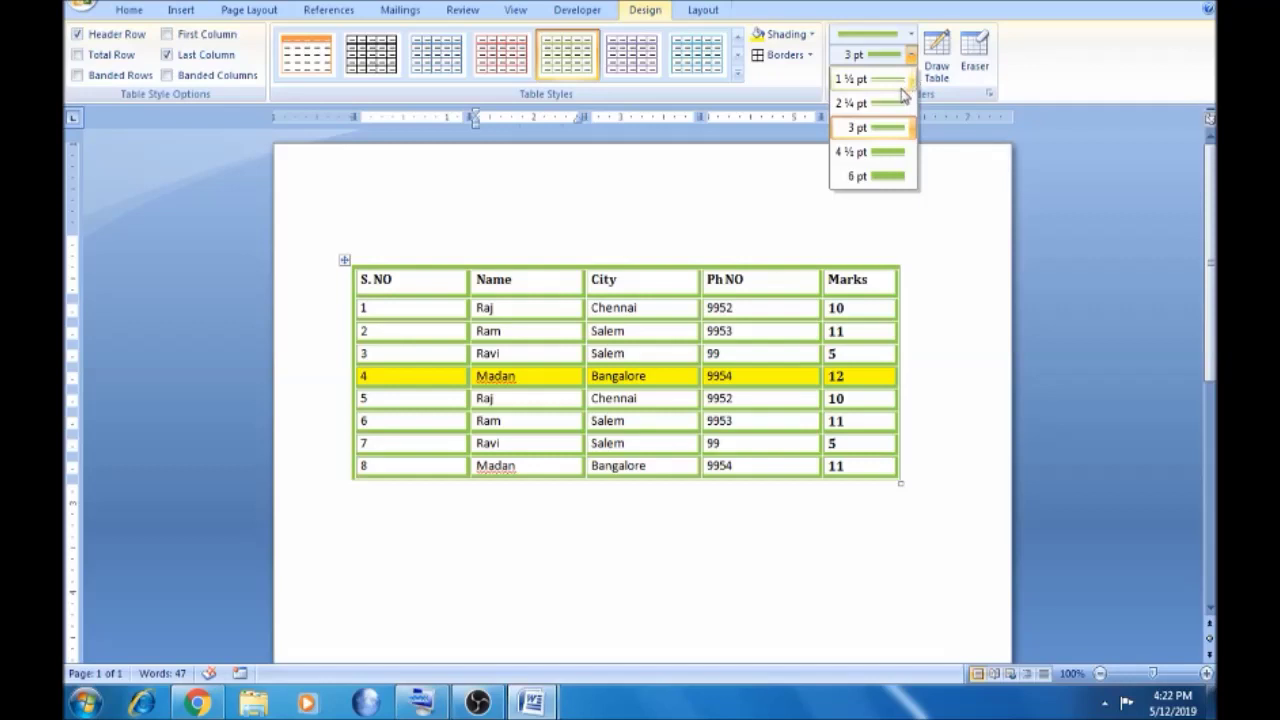
{"action": "left_click", "coordinate": [880, 176]}
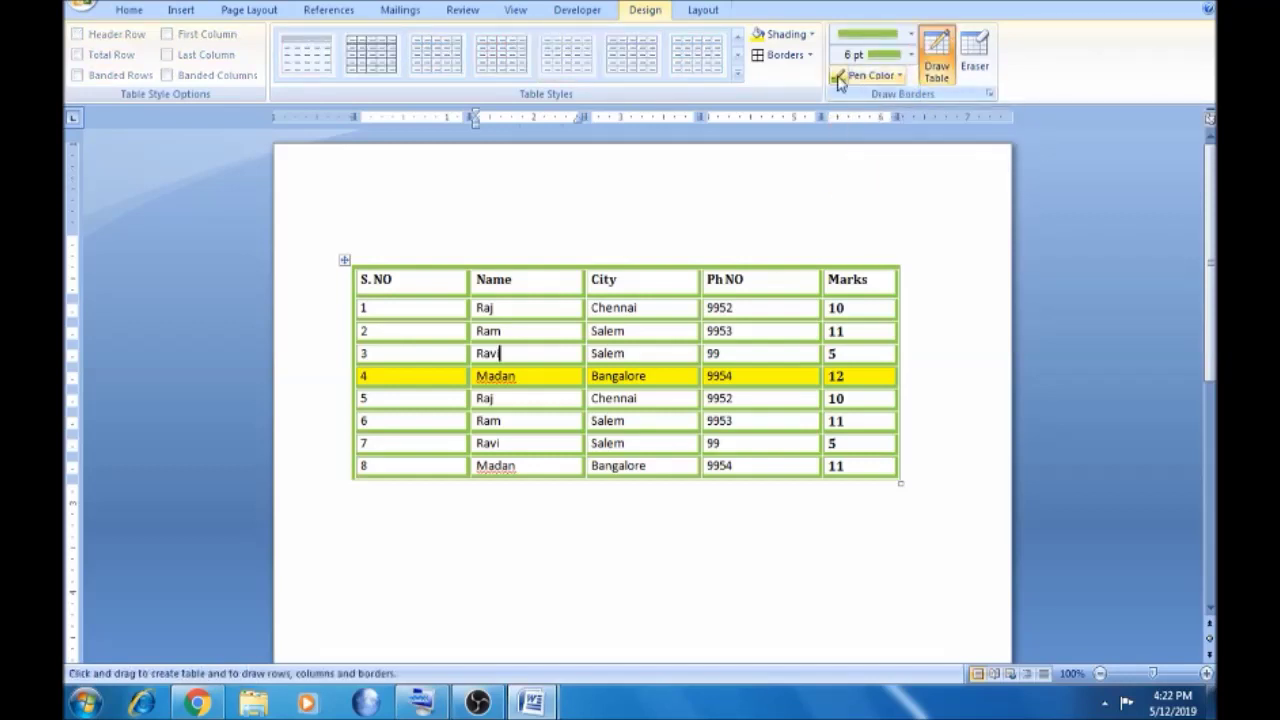
{"action": "left_click", "coordinate": [900, 267]}
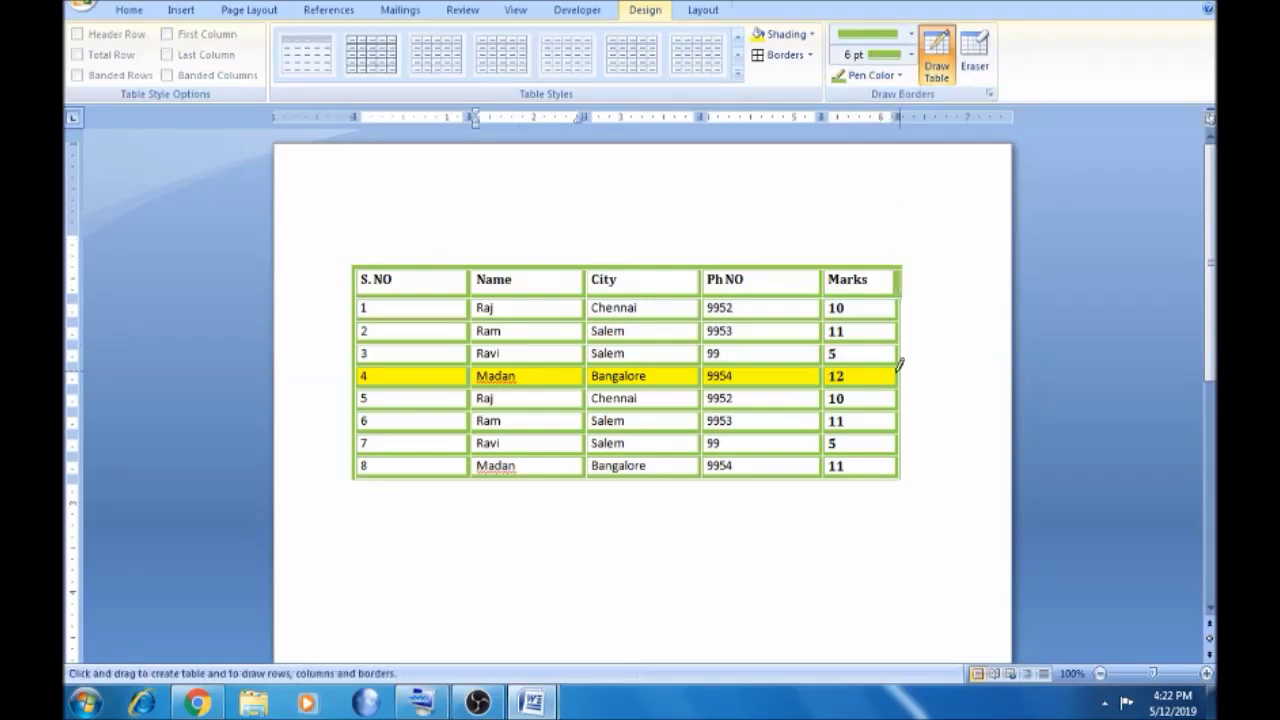
{"action": "left_click", "coordinate": [784, 310]}
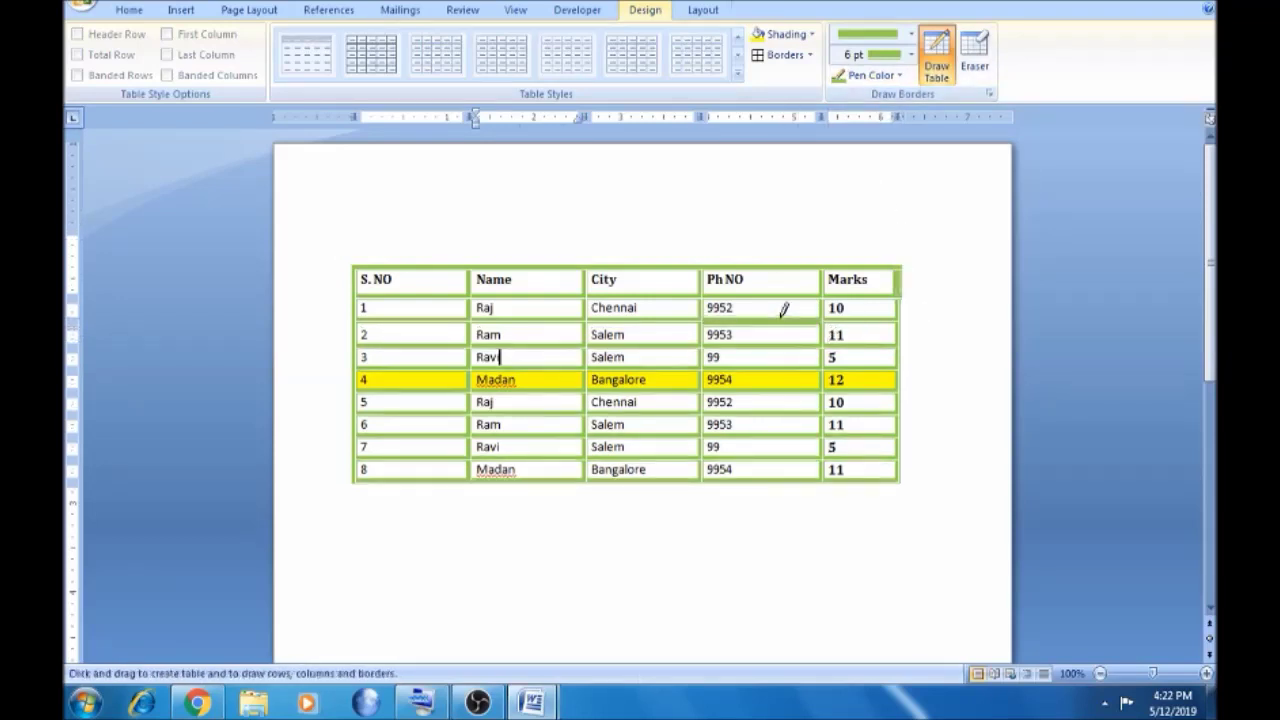
Switch the pen to black and draw a line under Salem and a box around Bangalore.
{"action": "left_click", "coordinate": [899, 76]}
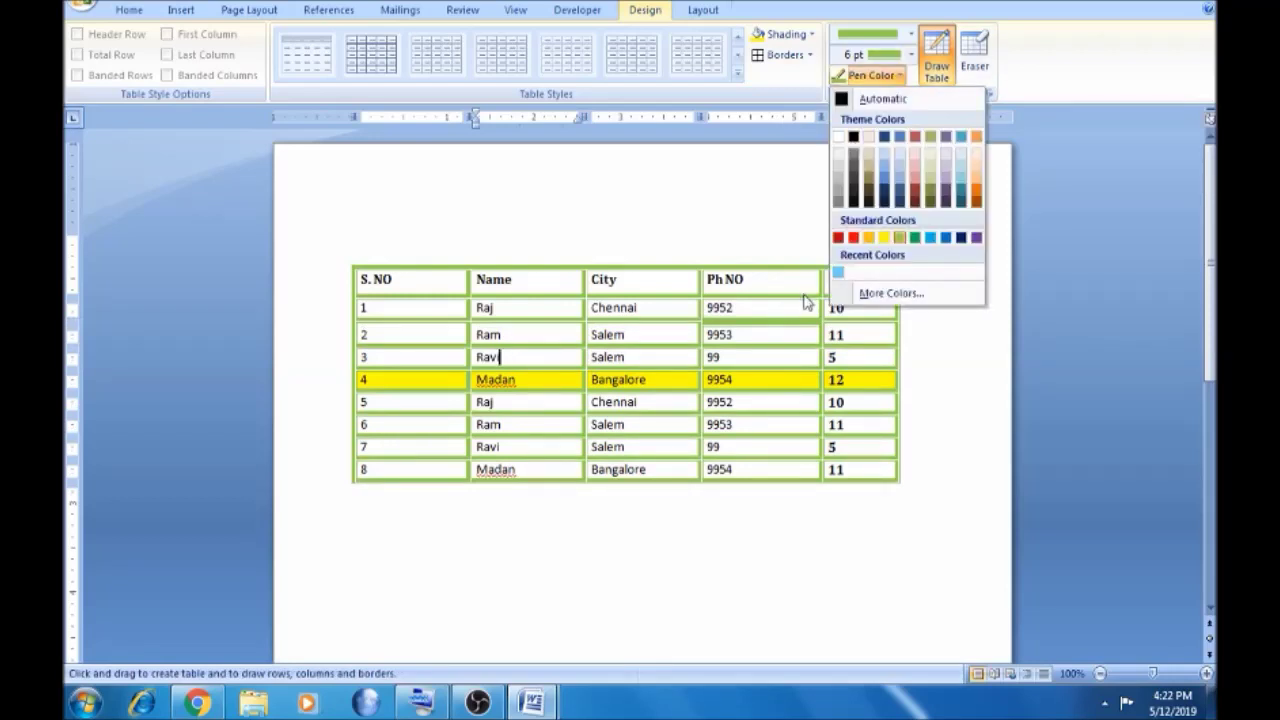
{"action": "left_click", "coordinate": [853, 137]}
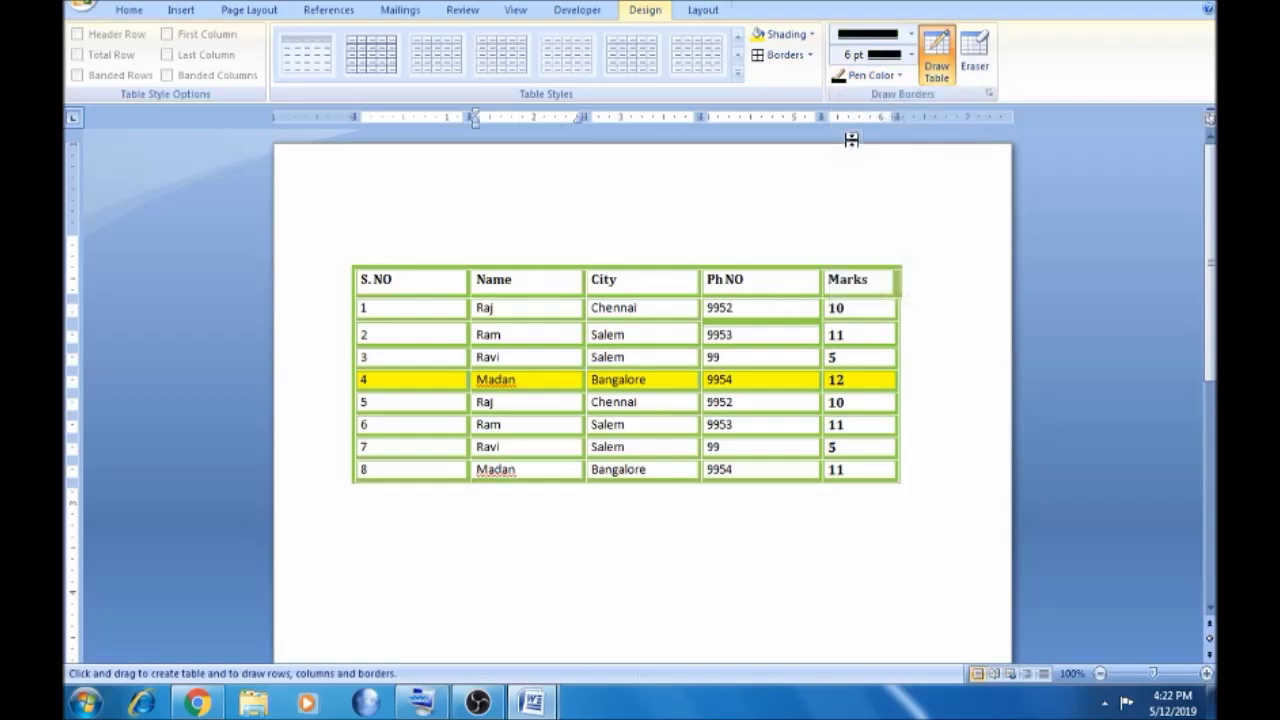
{"action": "left_click", "coordinate": [614, 343]}
{"action": "left_click", "coordinate": [616, 392]}
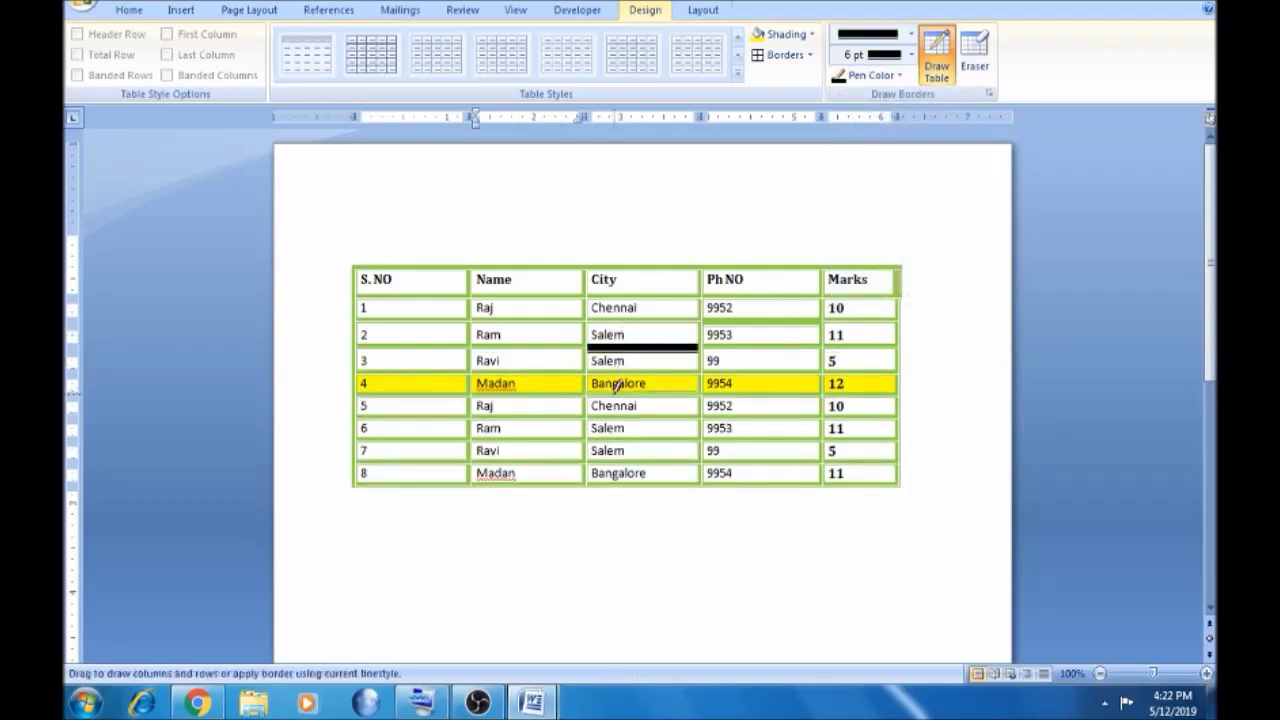
{"action": "left_click_drag", "start_coordinate": [592, 380], "coordinate": [616, 362]}
{"action": "left_click", "coordinate": [703, 382]}
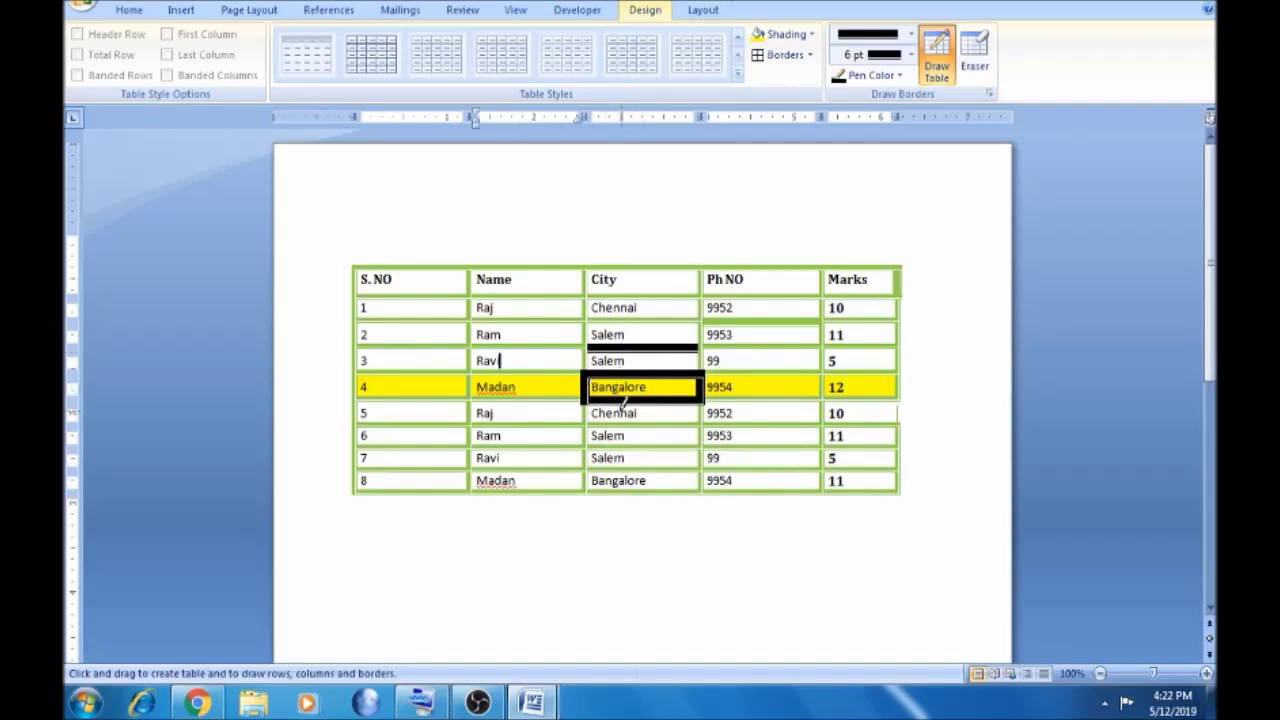
Draw a thick black 6 pt box around row 4's 12 cell.
{"action": "left_click", "coordinate": [856, 373]}
{"action": "left_click", "coordinate": [821, 390]}
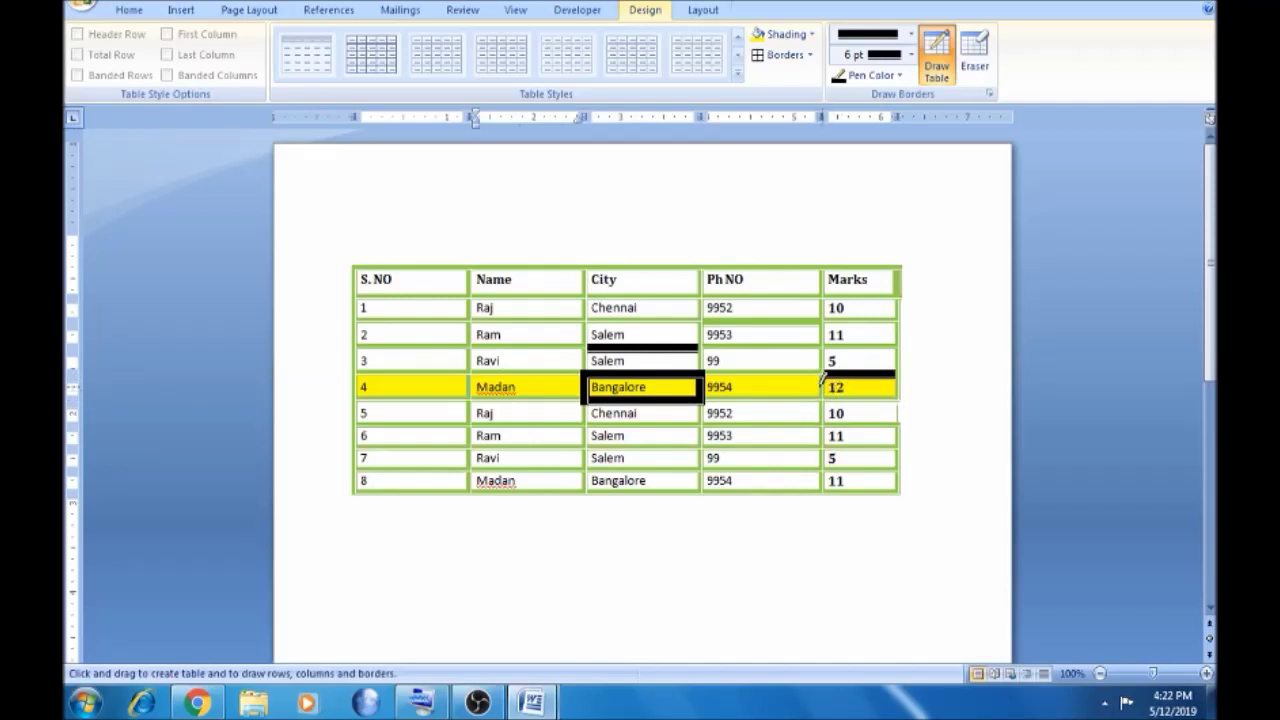
{"action": "left_click", "coordinate": [848, 397]}
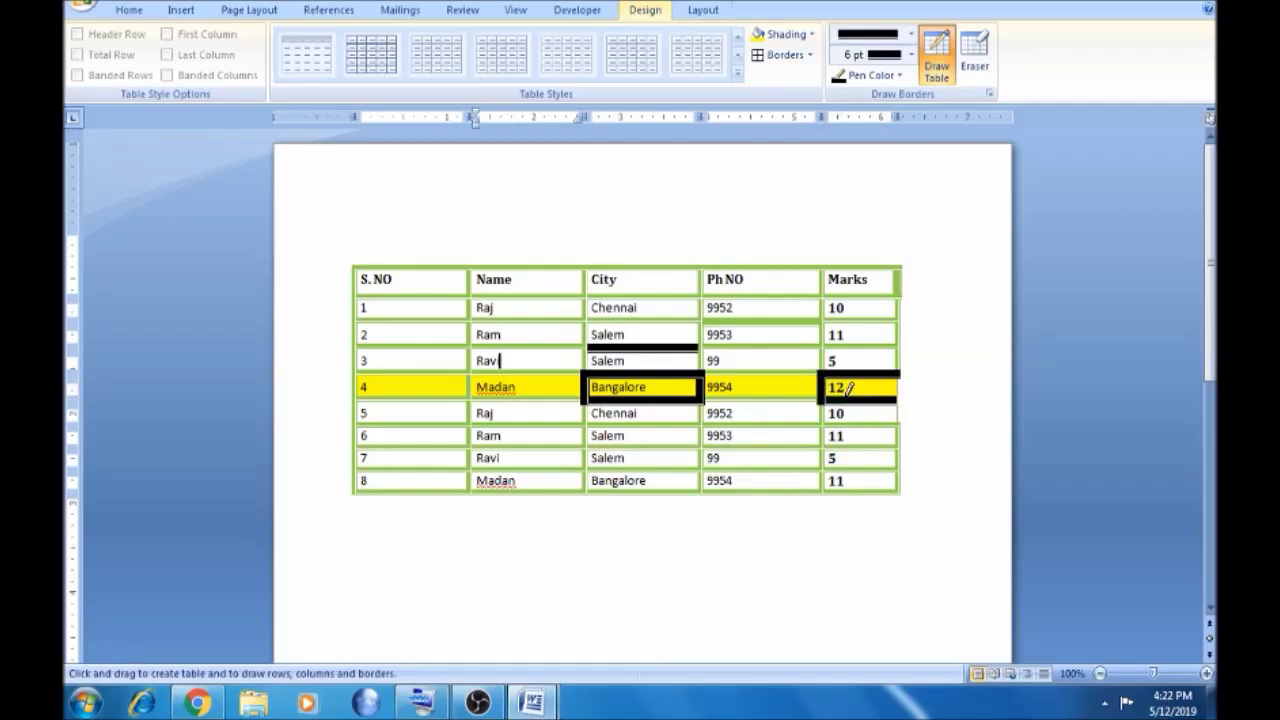
{"action": "left_click_drag", "start_coordinate": [900, 373], "coordinate": [900, 398]}
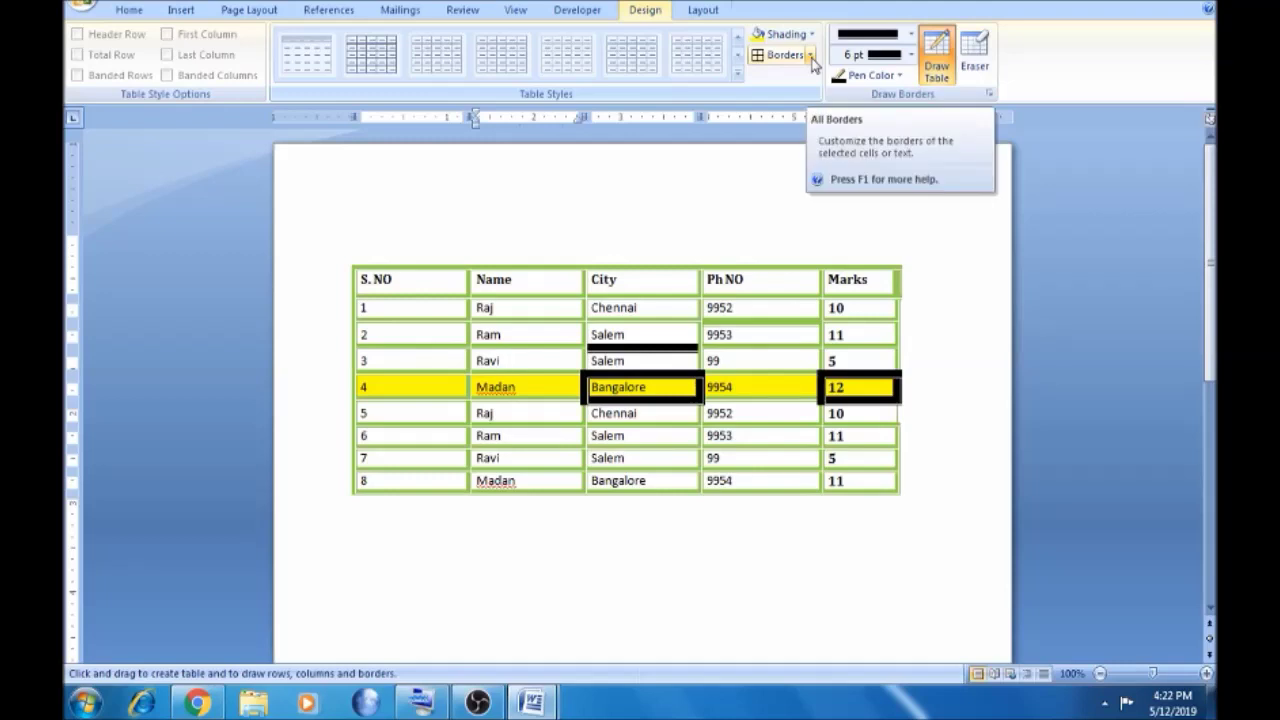
Stop drawing borders, select the whole table and apply the plain Table Grid style.
{"action": "key", "text": "ctrl+Home"}
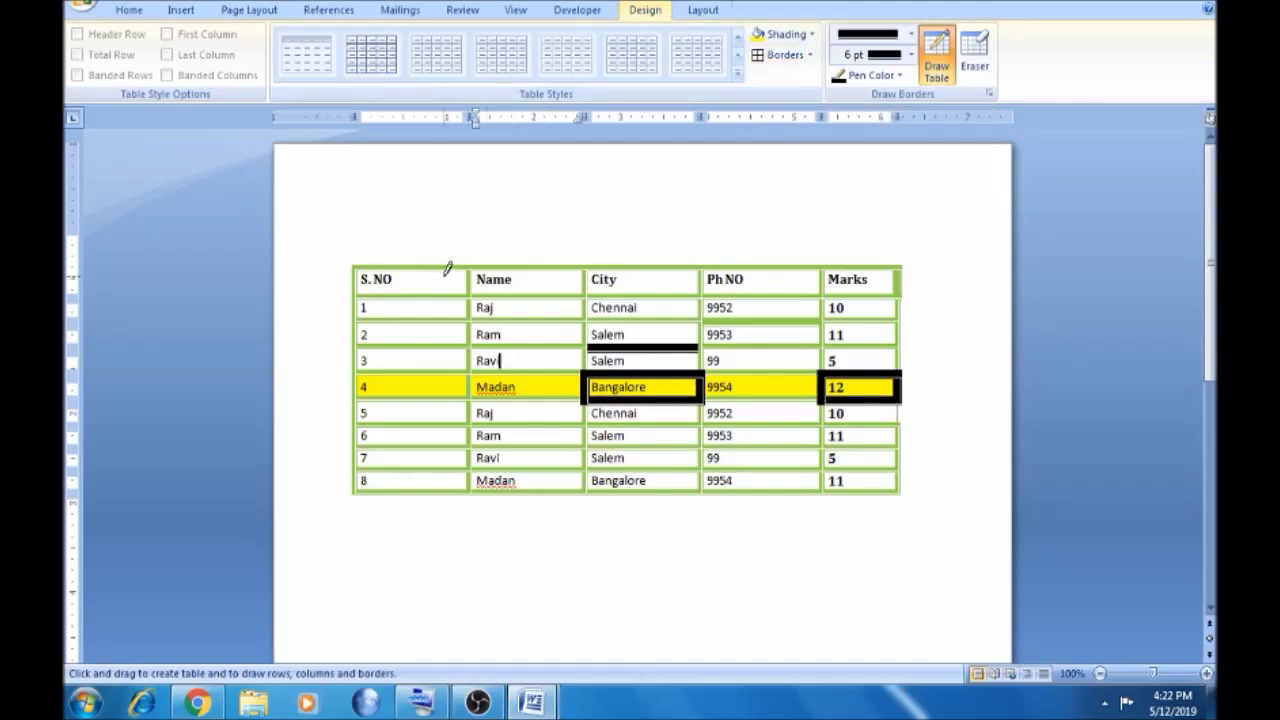
{"action": "left_click", "coordinate": [446, 268]}
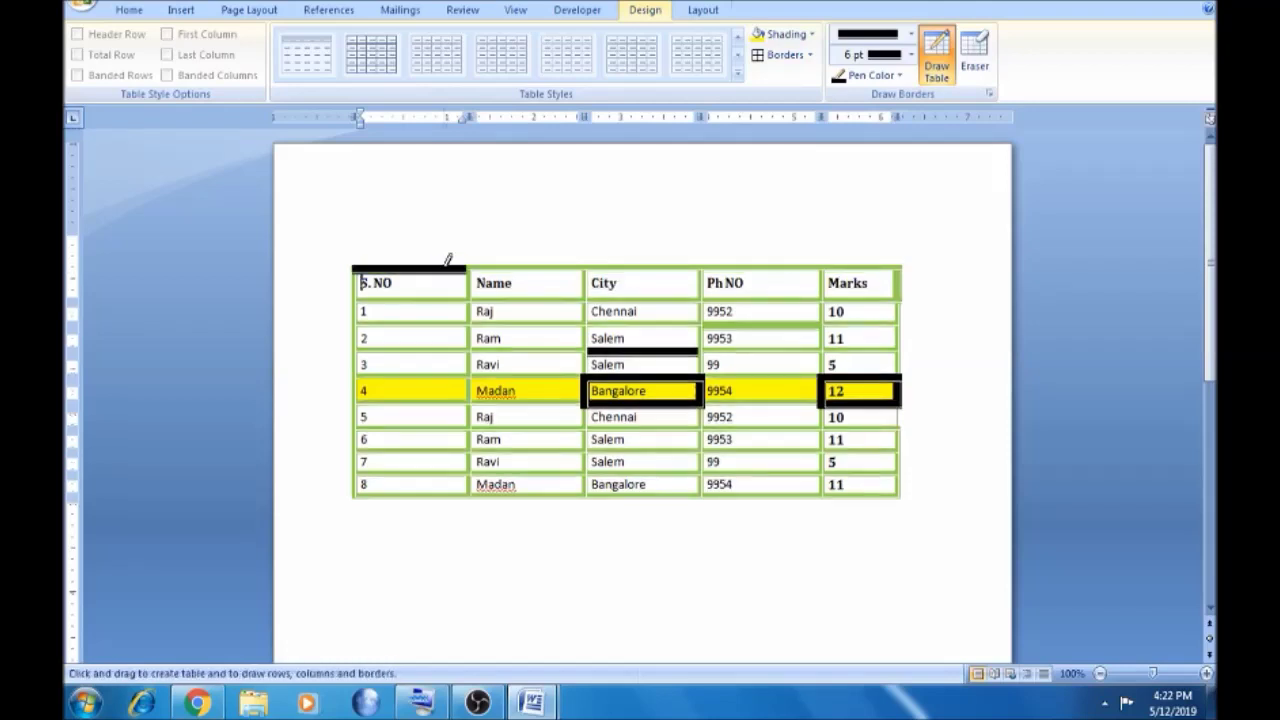
{"action": "left_click", "coordinate": [738, 78]}
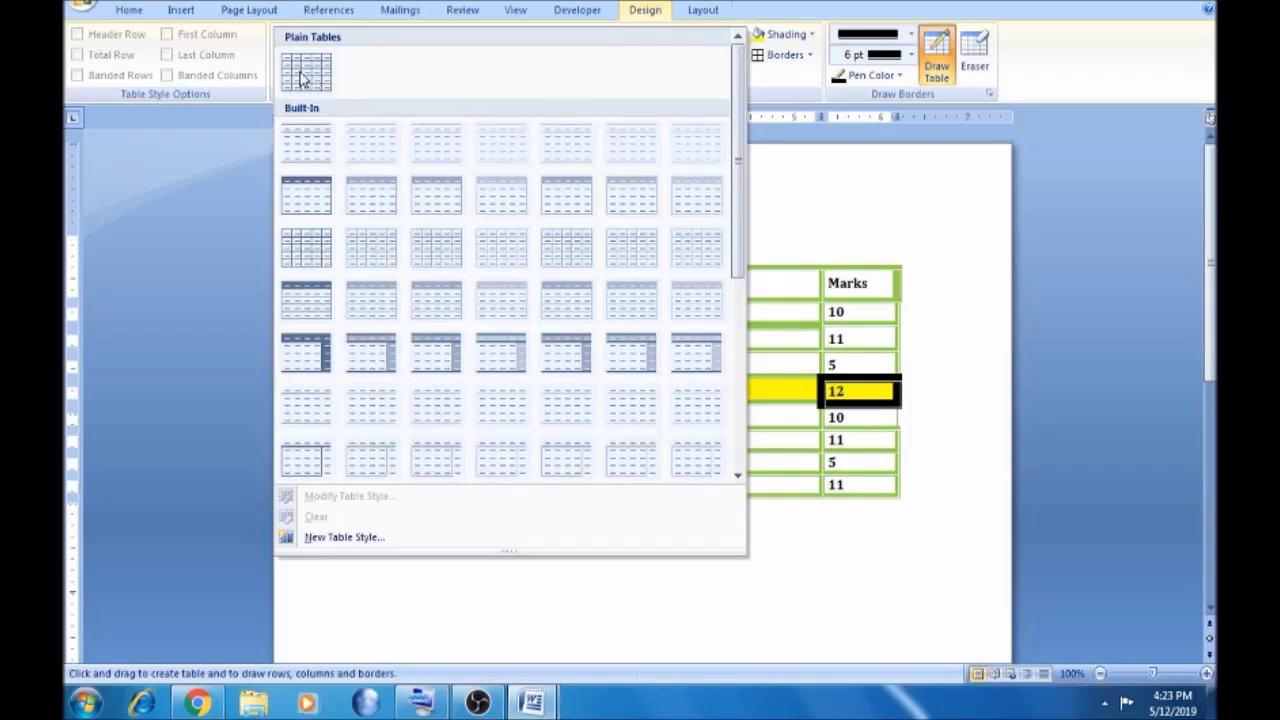
{"action": "left_click", "coordinate": [195, 261]}
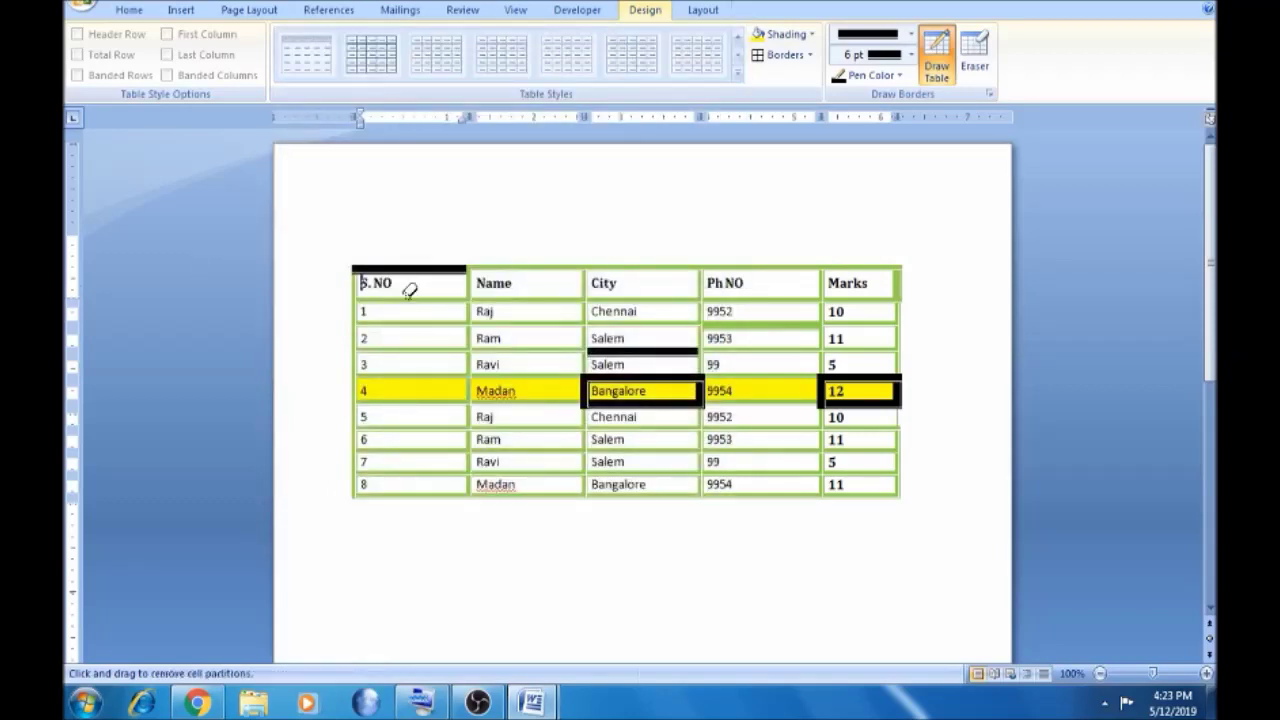
{"action": "key", "text": "shift+Down"}
{"action": "key", "text": "shift+Down"}
{"action": "key", "text": "shift+Down"}
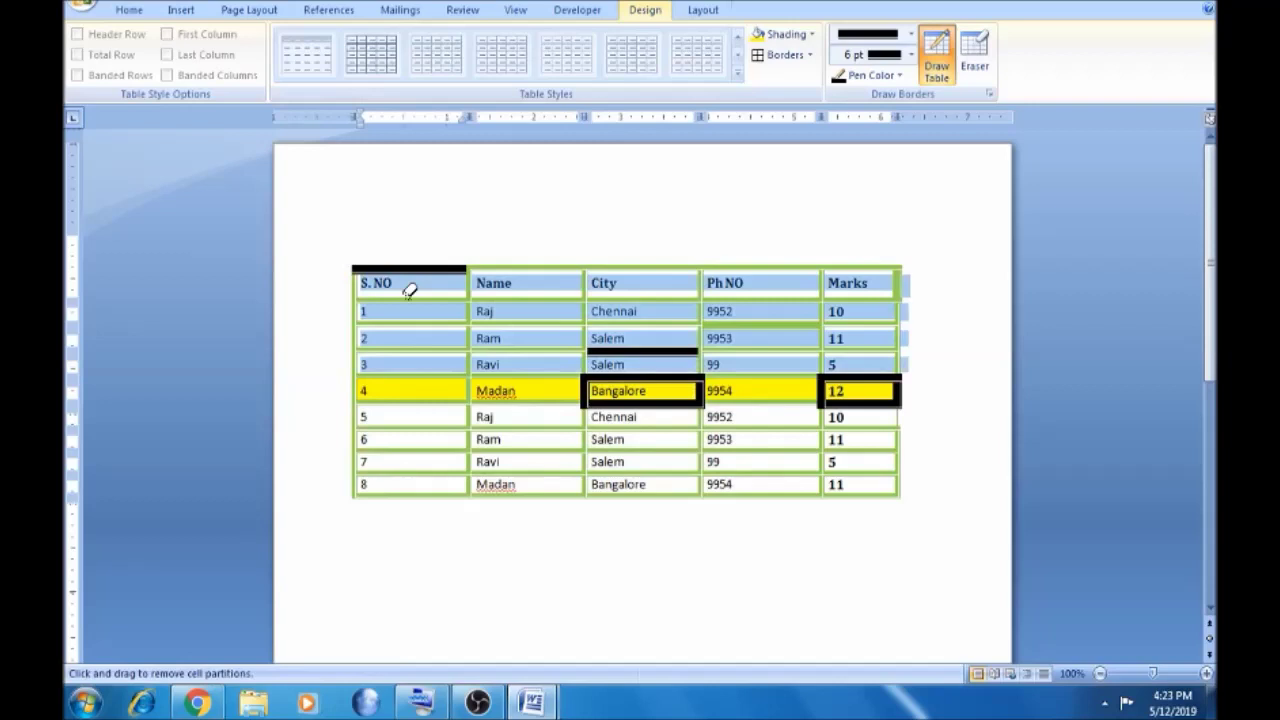
{"action": "key", "text": "Escape"}
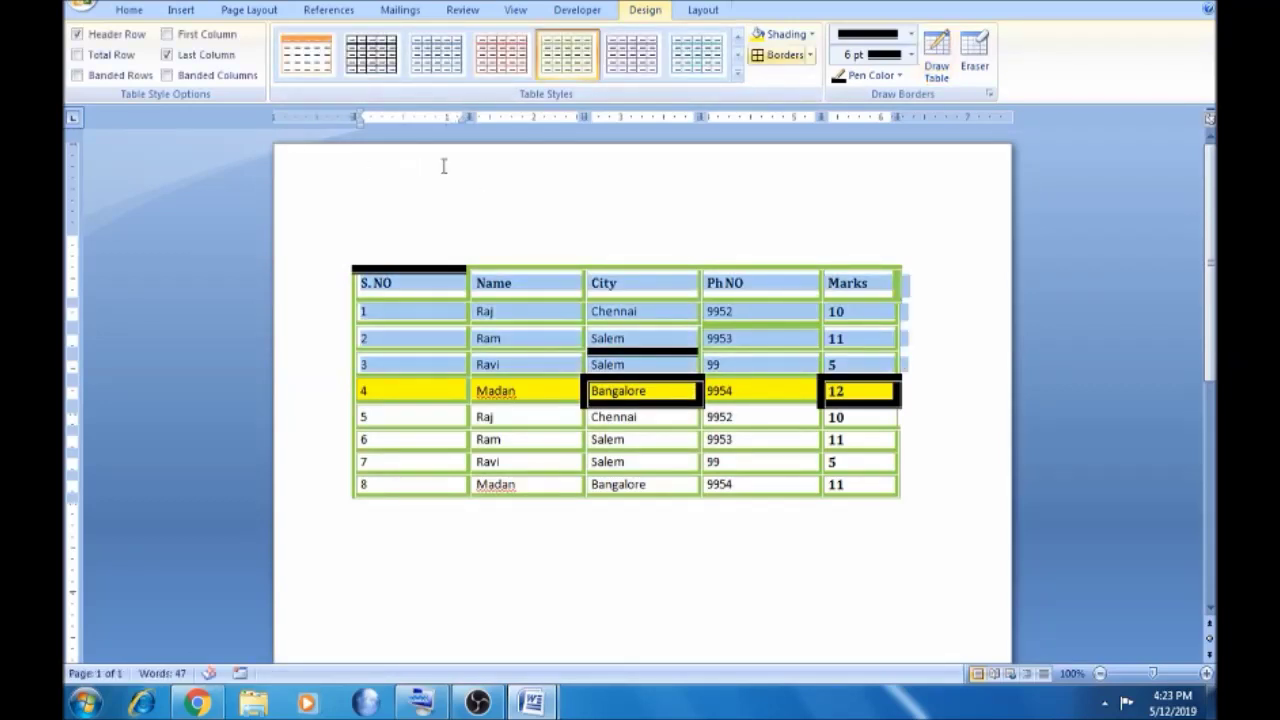
{"action": "key", "text": "shift+Down"}
{"action": "key", "text": "shift+Down"}
{"action": "key", "text": "shift+Down"}
{"action": "key", "text": "shift+Down"}
{"action": "key", "text": "shift+Down"}
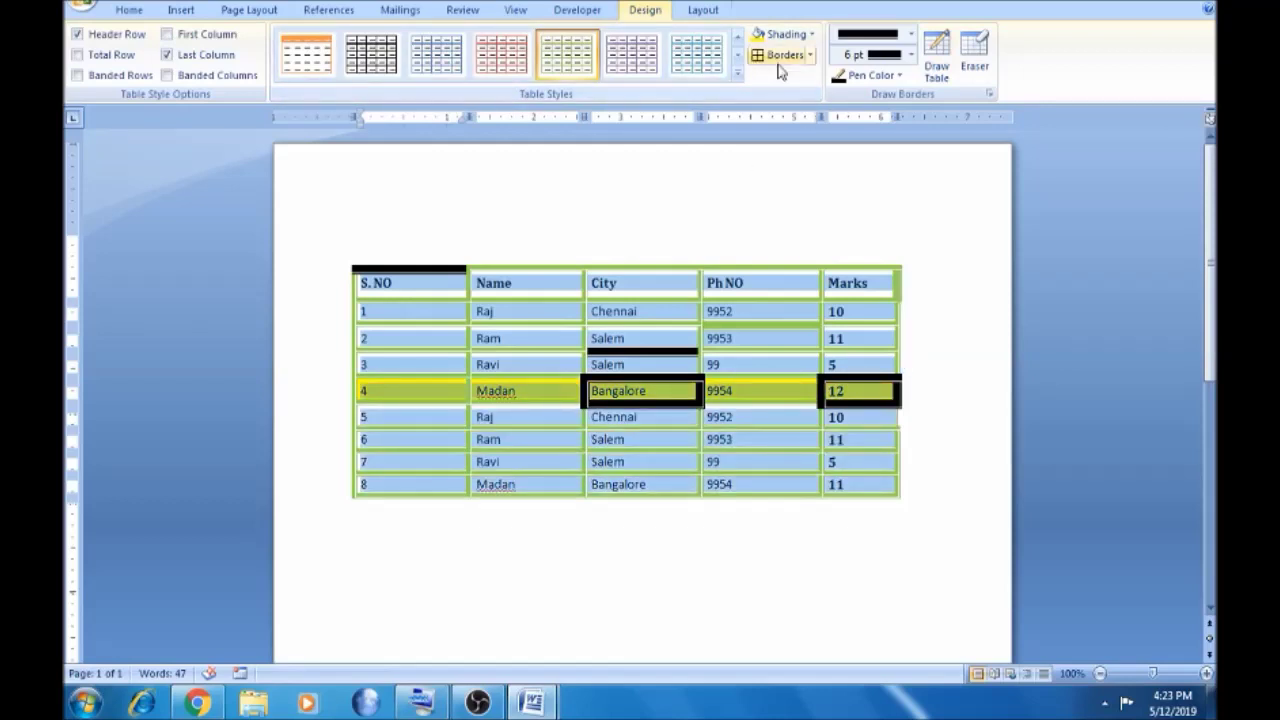
{"action": "left_click", "coordinate": [738, 74]}
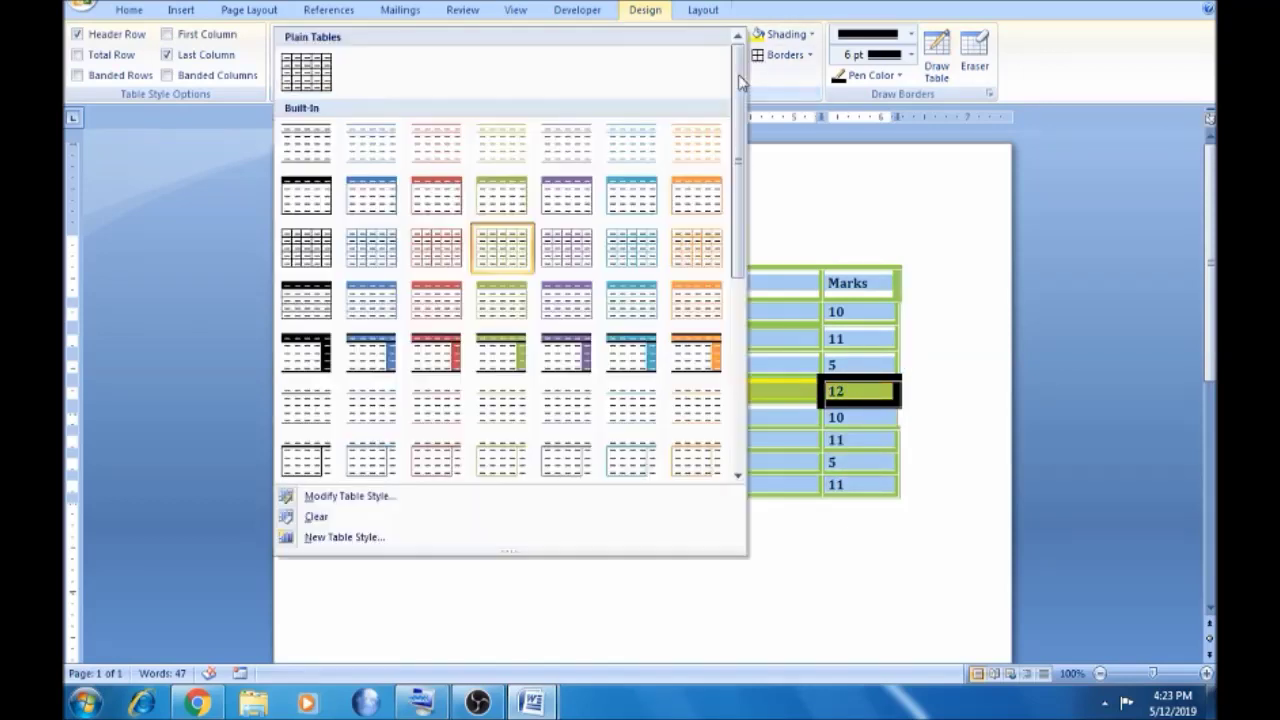
{"action": "left_click", "coordinate": [306, 71]}
{"action": "left_click", "coordinate": [565, 478]}
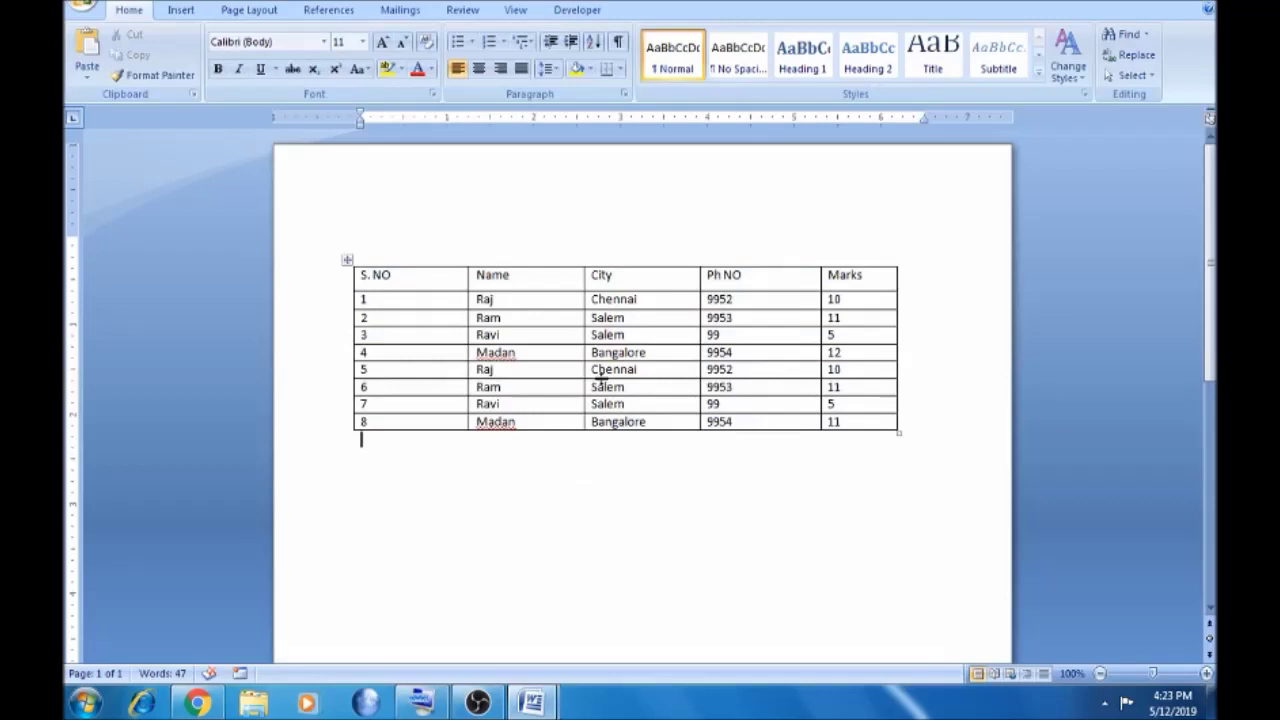
Underline and strike through row 3's entries (Ravi, Salem, 99, 5), then save the document.
{"action": "left_click_drag", "start_coordinate": [366, 334], "coordinate": [836, 336]}
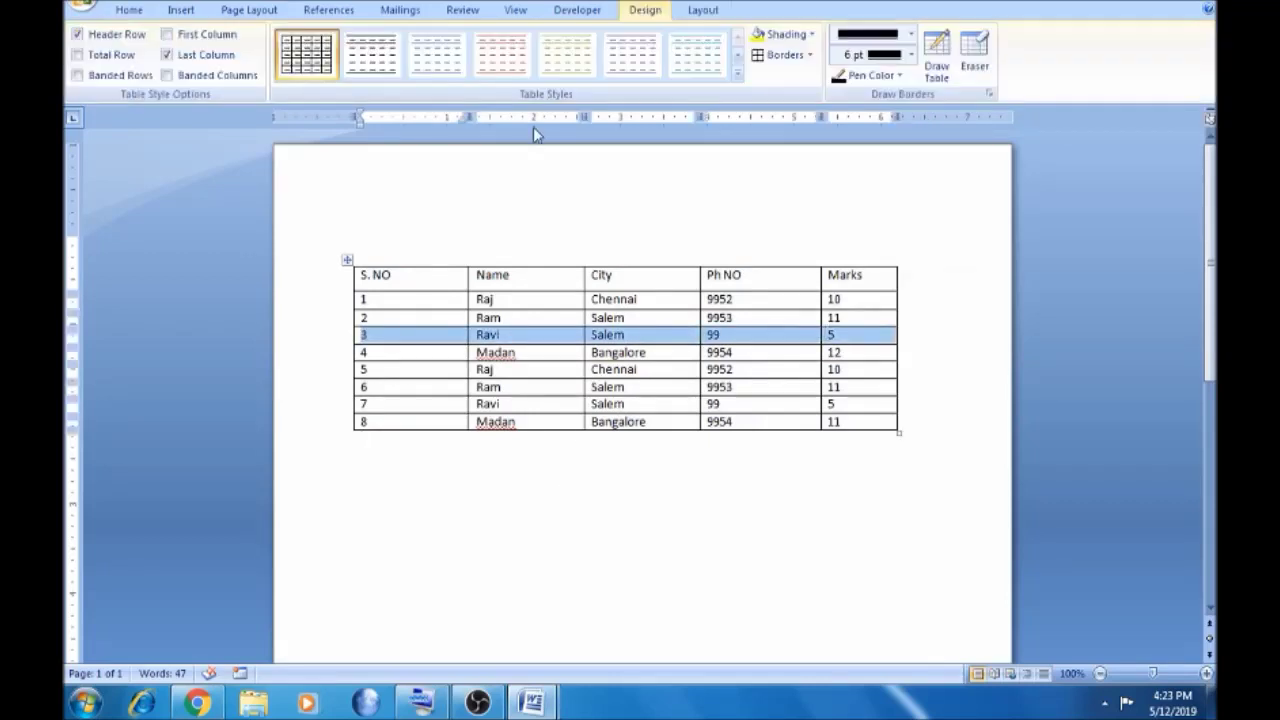
{"action": "left_click", "coordinate": [129, 12]}
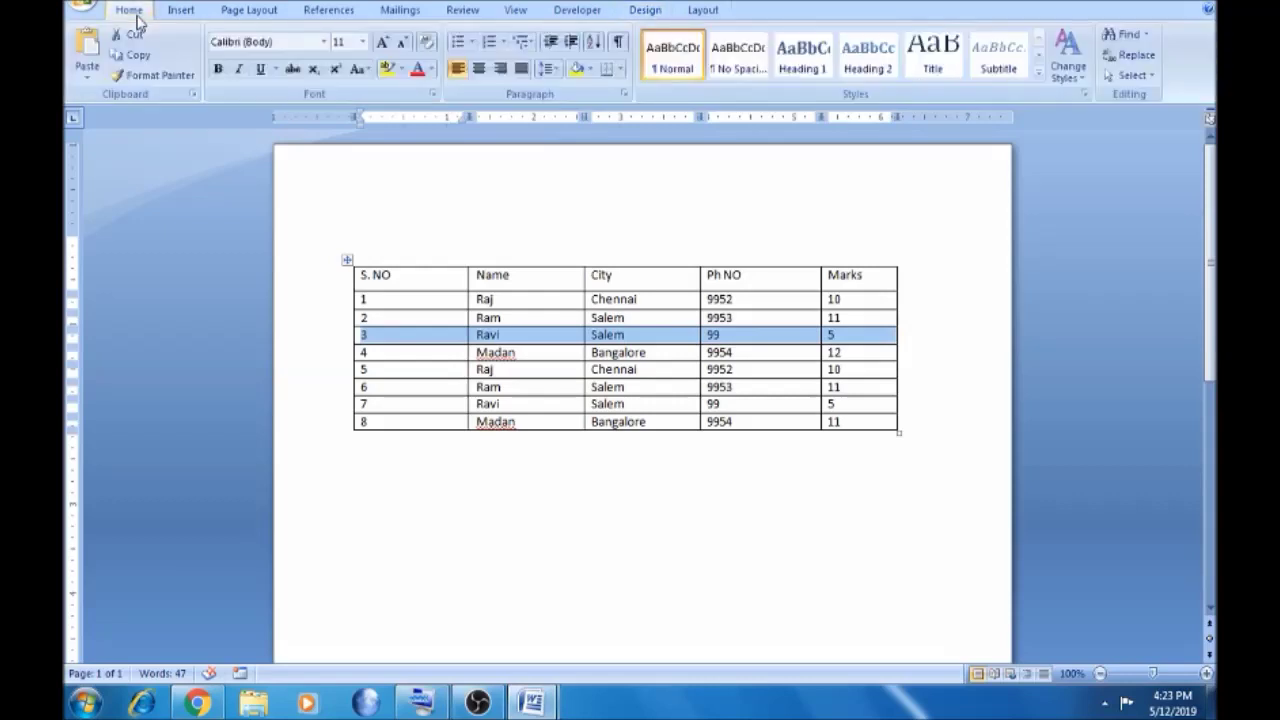
{"action": "left_click", "coordinate": [261, 70]}
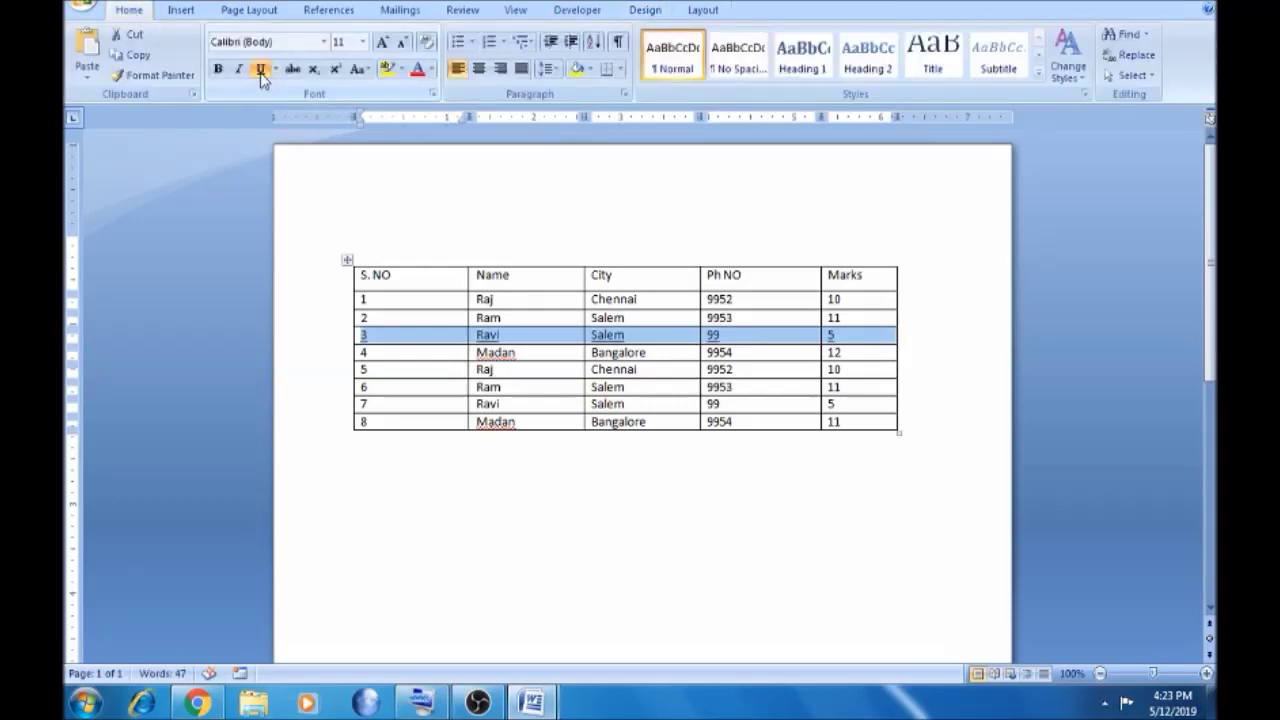
{"action": "left_click", "coordinate": [293, 70]}
{"action": "left_click", "coordinate": [783, 494]}
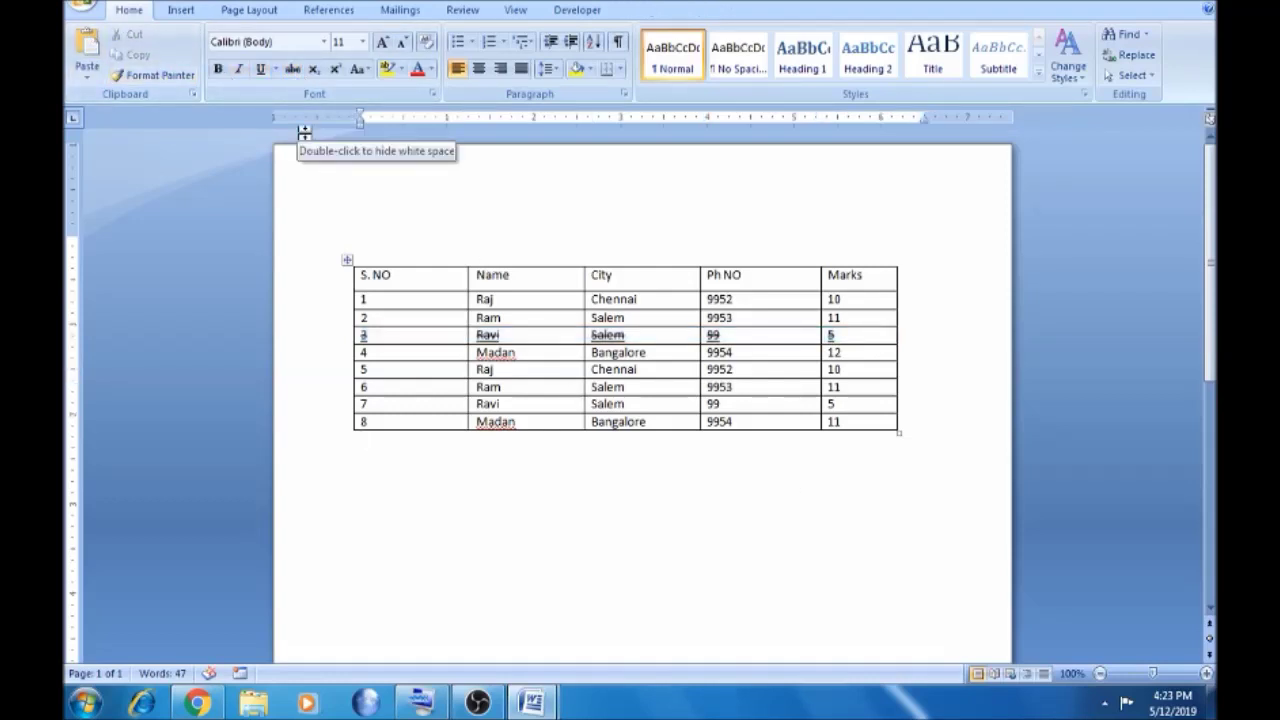
{"action": "key", "text": "ctrl+s"}
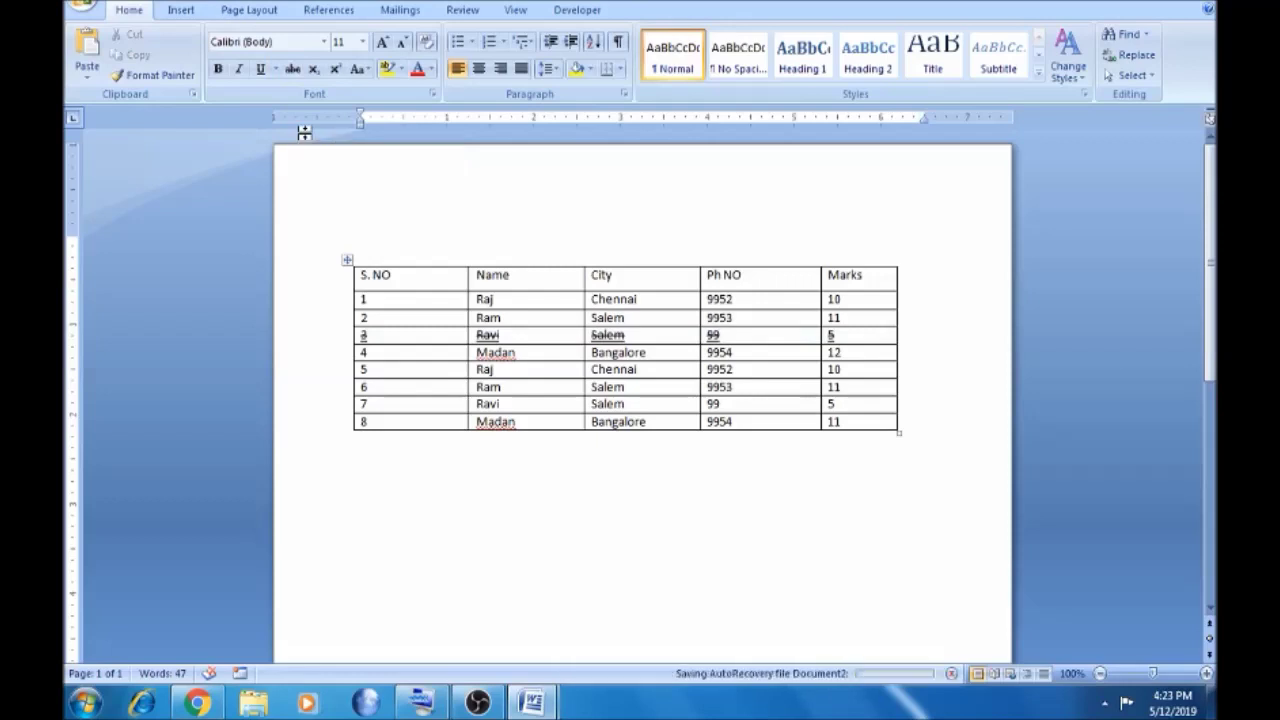